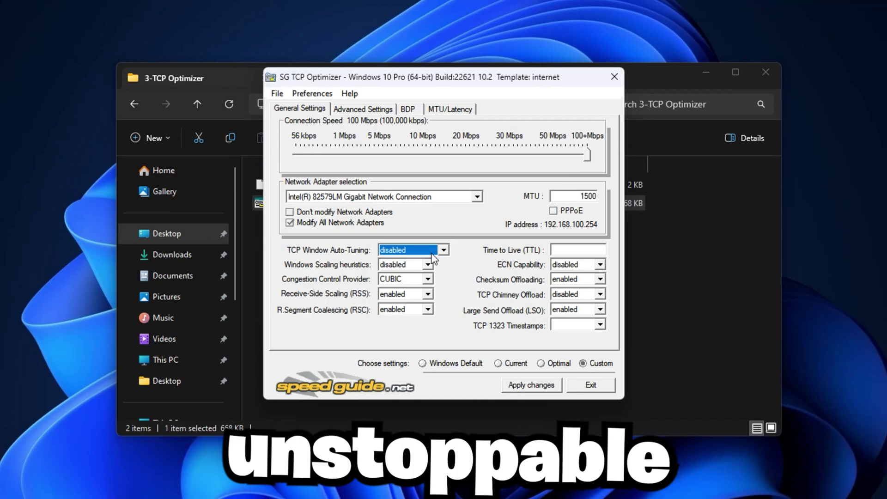
# - Set Windows Scaling heuristics to disabled in SG TCP Optimizer's General Settings
pyautogui.click(412, 264)
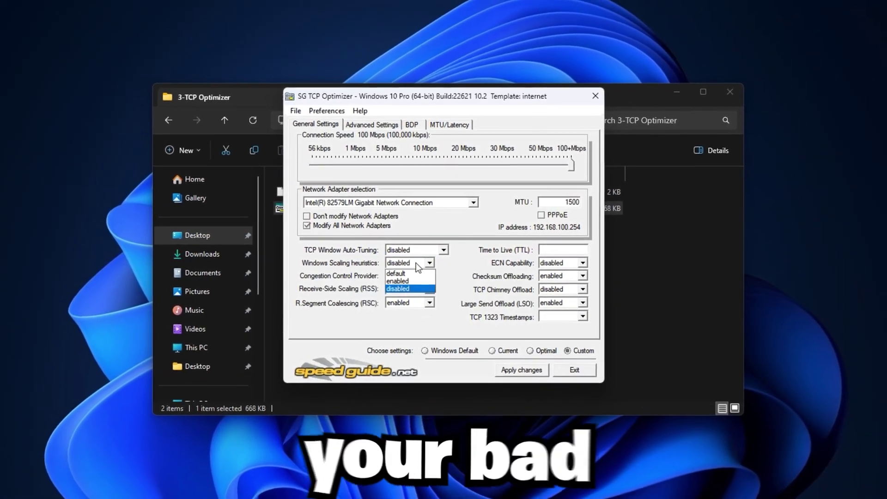
pyautogui.click(415, 262)
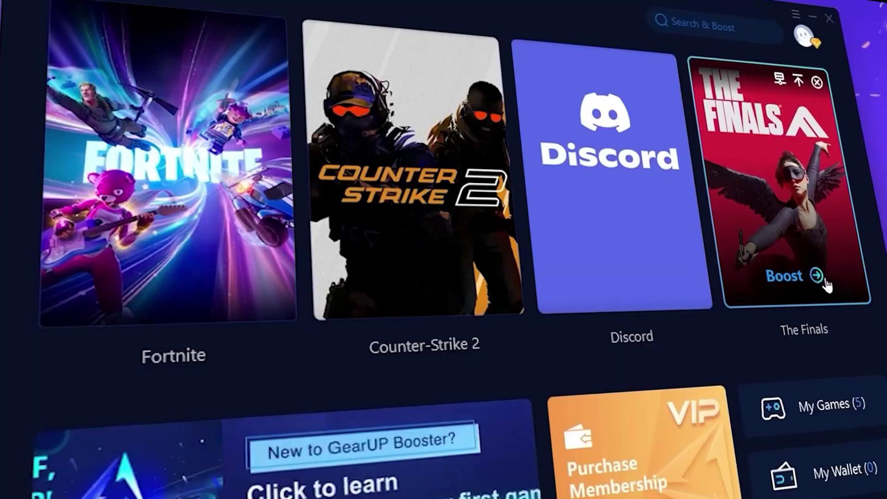
# - Select the GearUp Booster link text on the page
pyautogui.moveTo(643, 298)
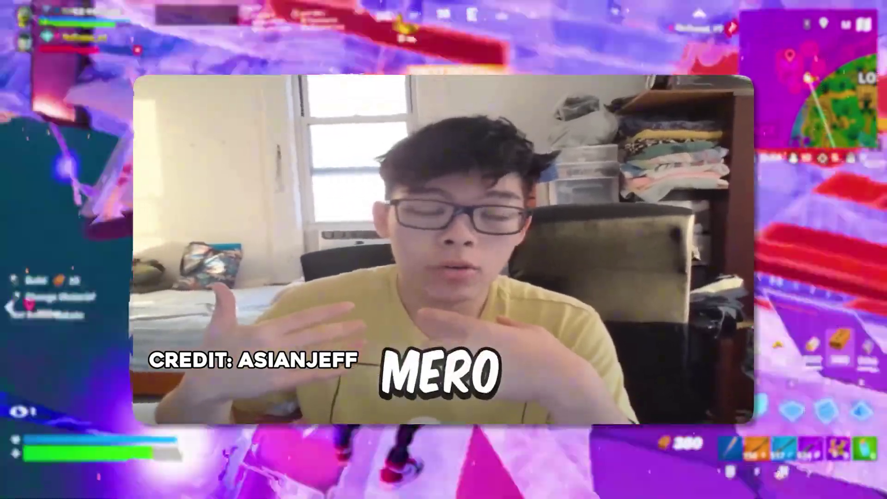
pyautogui.moveTo(70, 259); pyautogui.dragTo(718, 272)
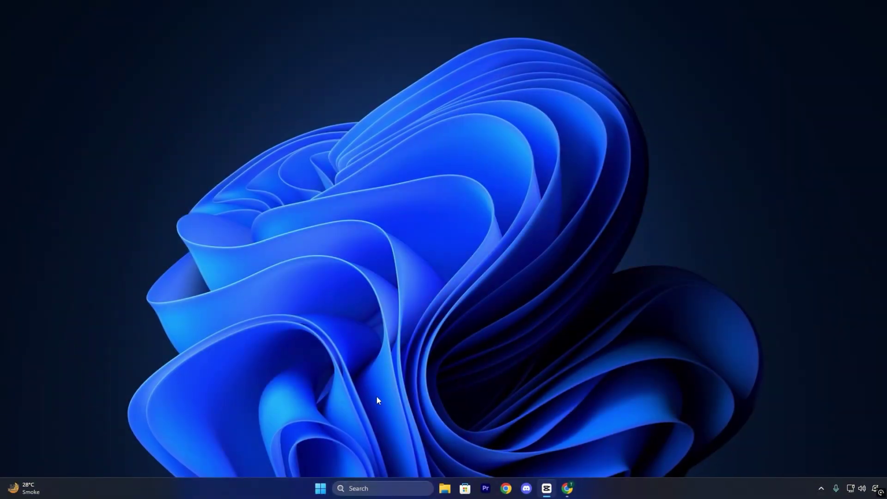
# - Launch Task Manager from the Start button's context menu and show its Performance view
pyautogui.rightClick(320, 488)
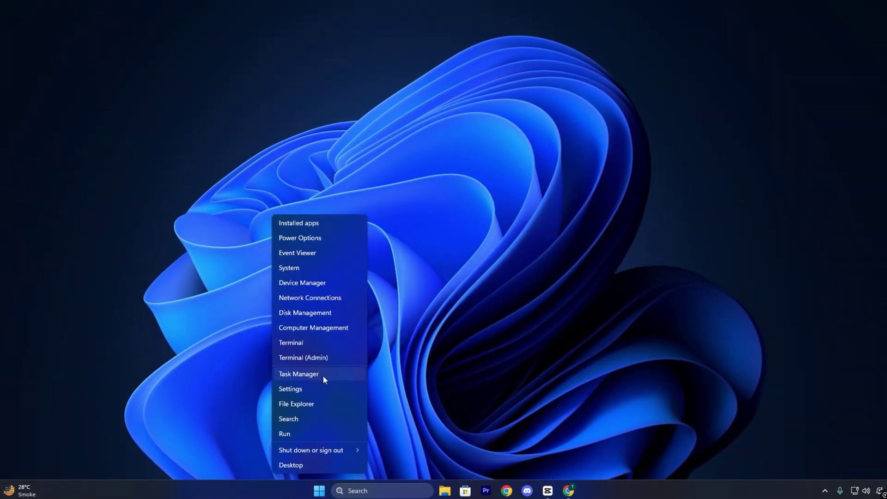
pyautogui.click(323, 376)
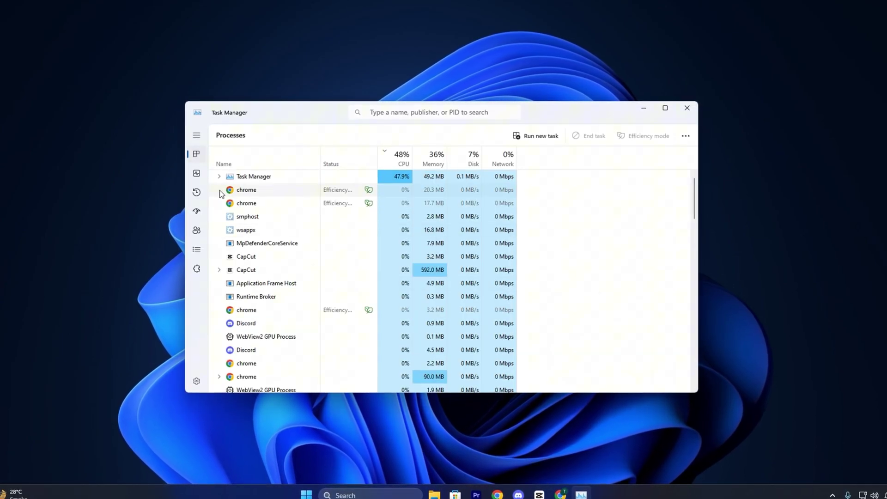
pyautogui.click(197, 174)
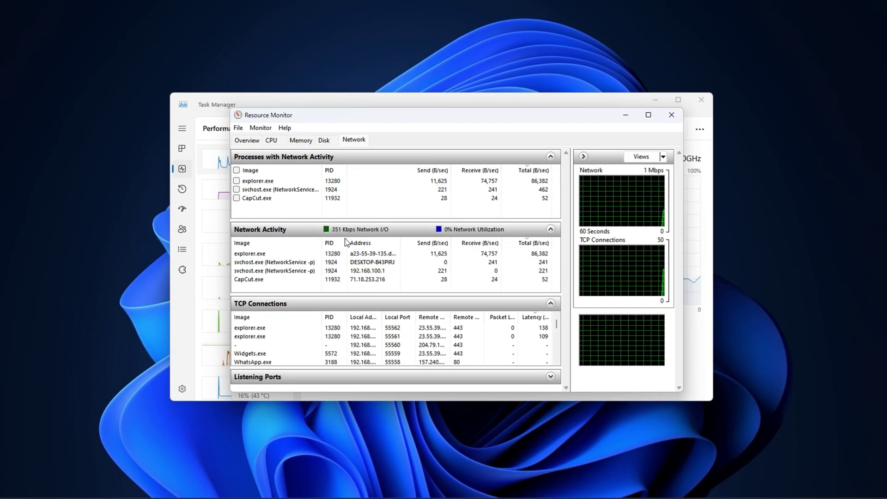
pyautogui.click(271, 141)
pyautogui.click(322, 140)
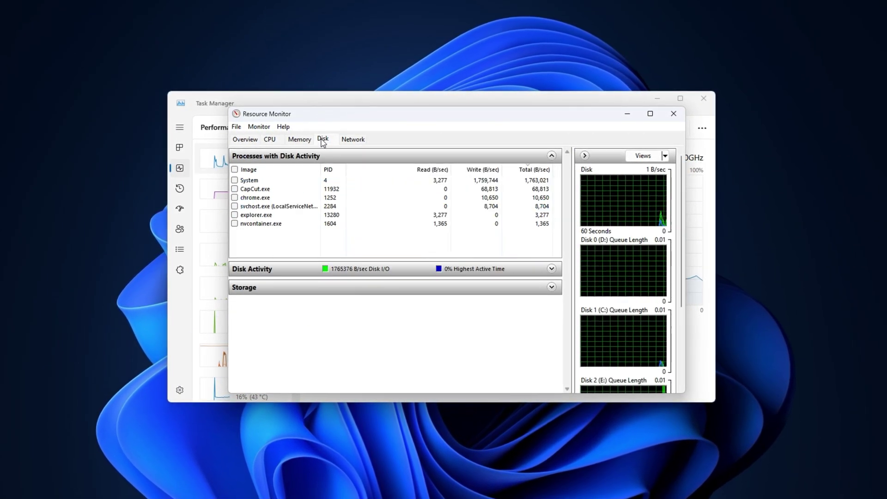
pyautogui.click(349, 140)
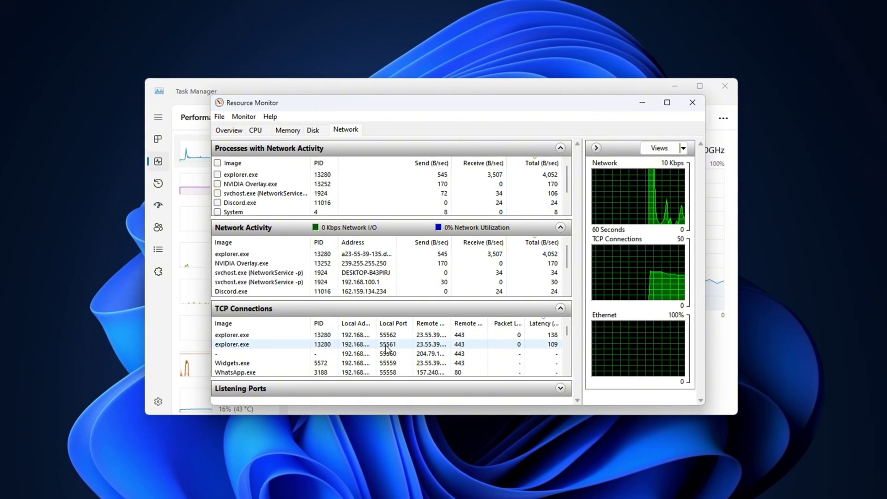
pyautogui.scroll(-5, 387, 349)
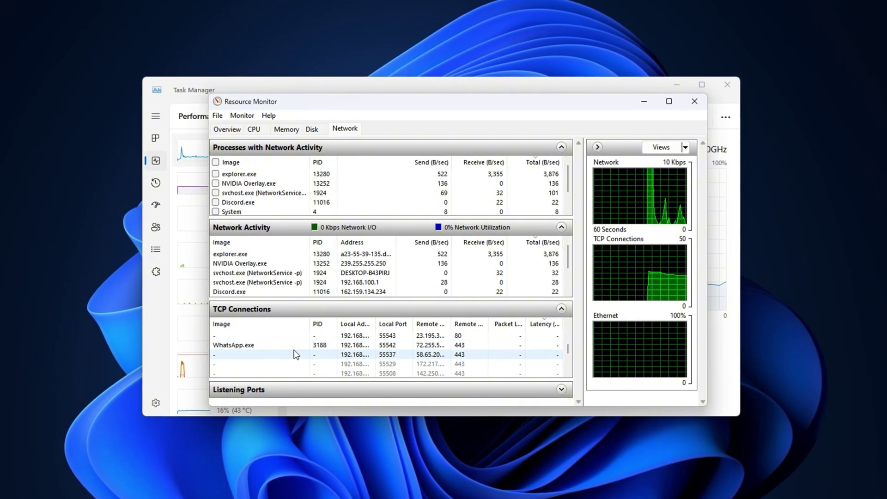
pyautogui.scroll(5, 303, 359)
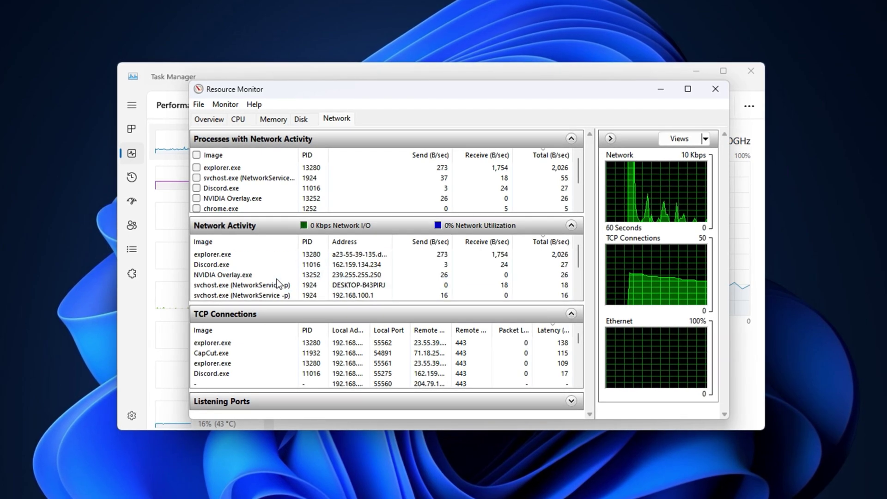
# - Bring up Discord.exe's actions in Resource Monitor, dismiss them, then select the svchost process
pyautogui.rightClick(220, 190)
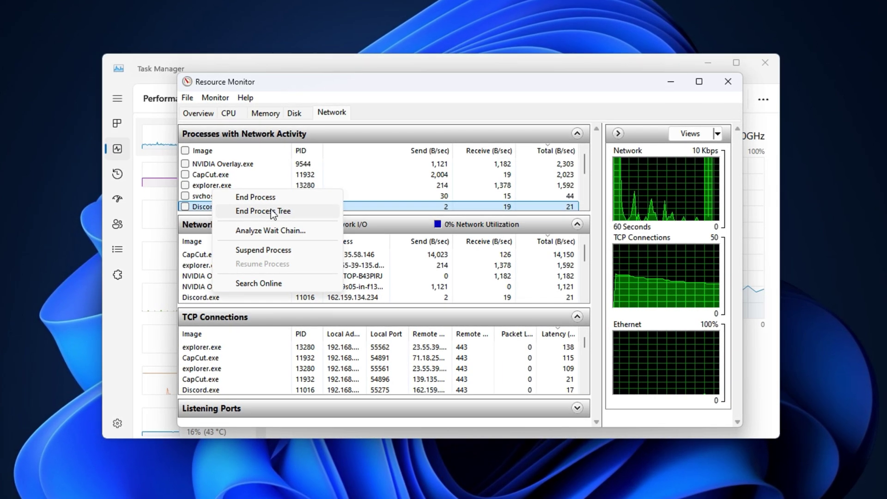
pyautogui.click(418, 81)
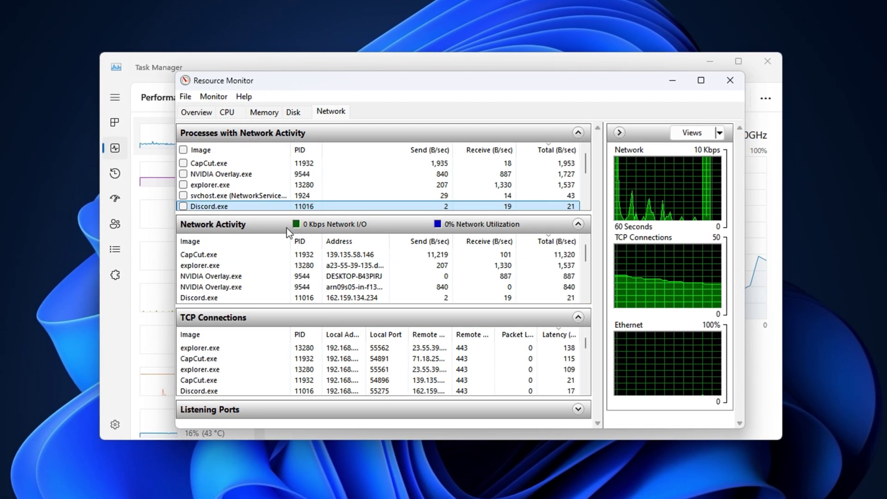
pyautogui.click(199, 195)
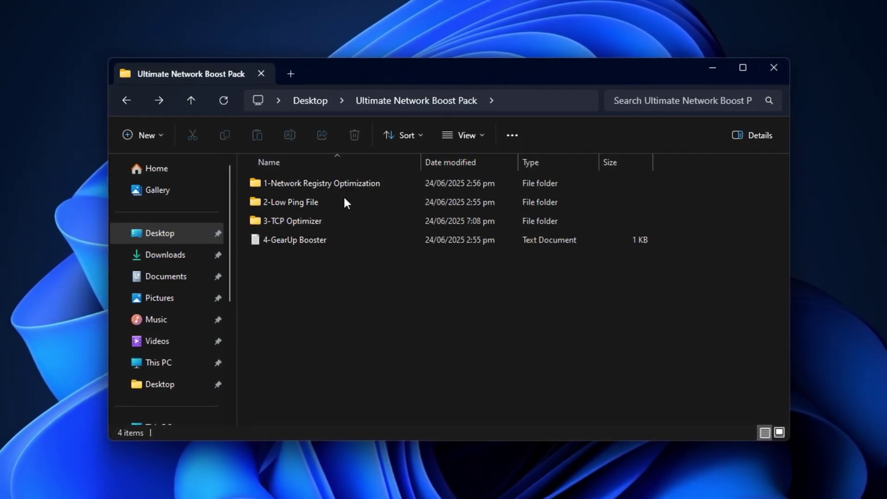
# - Switch to the uptopacks.com window in Chrome from the taskbar
pyautogui.moveTo(345, 198)
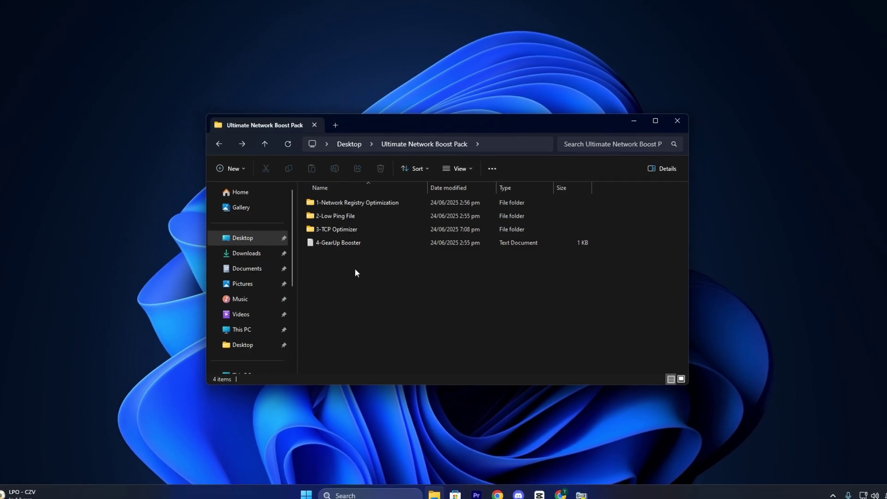
pyautogui.click(561, 494)
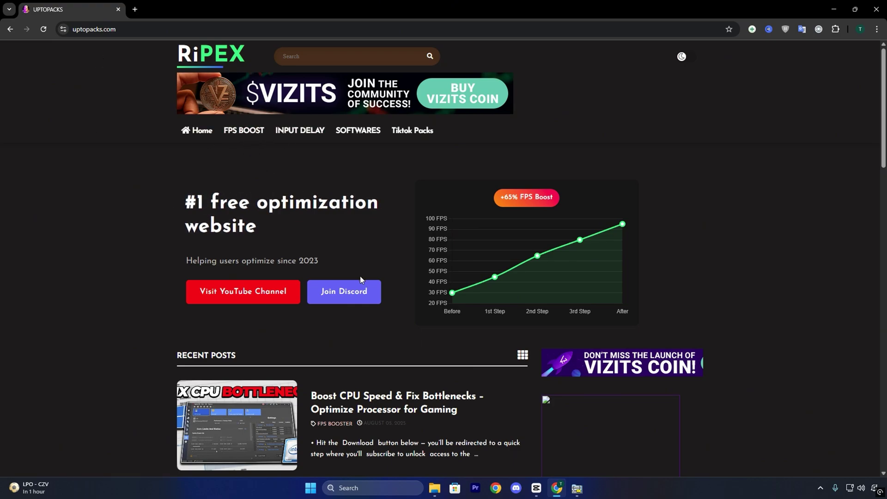
# - Scroll down through the uptopacks.com recent posts and back up
pyautogui.scroll(-4, 361, 279)
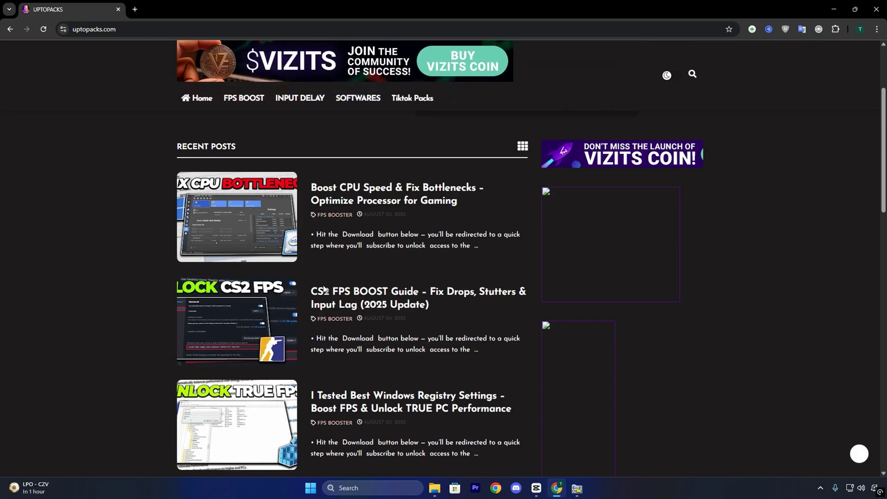
pyautogui.scroll(-1, 328, 323)
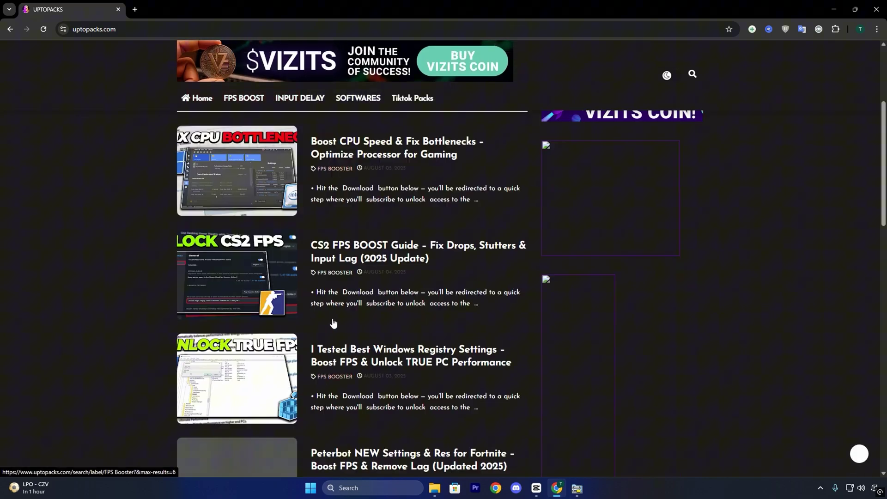
pyautogui.scroll(3, 296, 247)
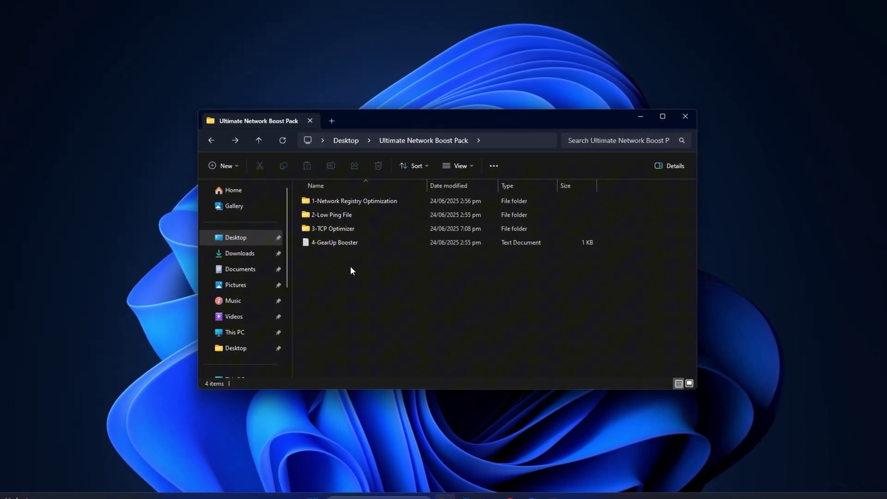
# - Open the 1-Network Registry Optimization folder and briefly select its three registry files
pyautogui.click(367, 200)
pyautogui.doubleClick(363, 198)
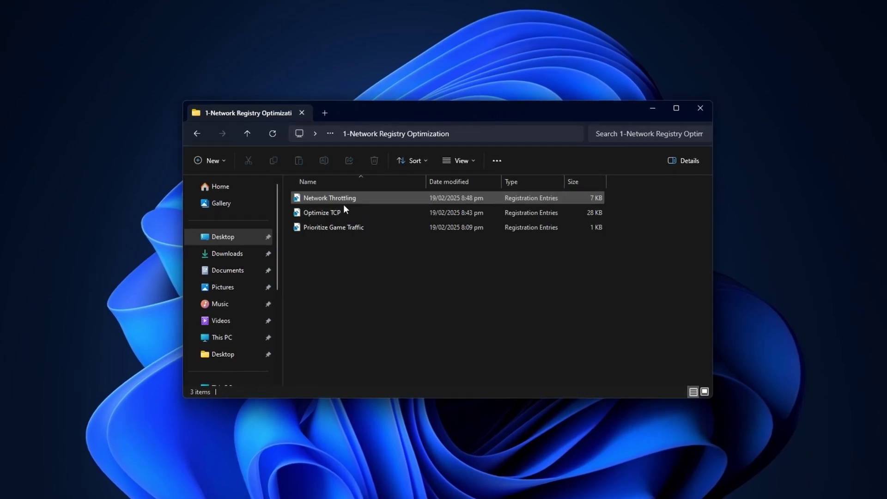
pyautogui.hotkey('ctrl', 'a')
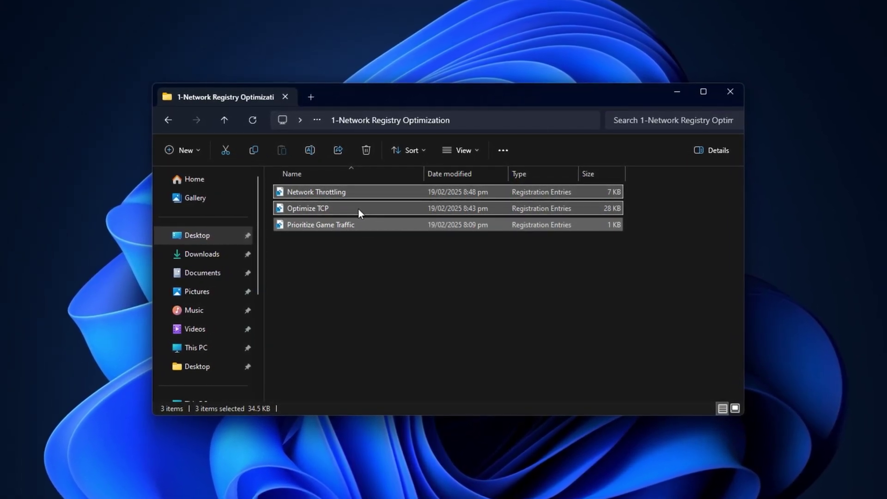
pyautogui.click(346, 250)
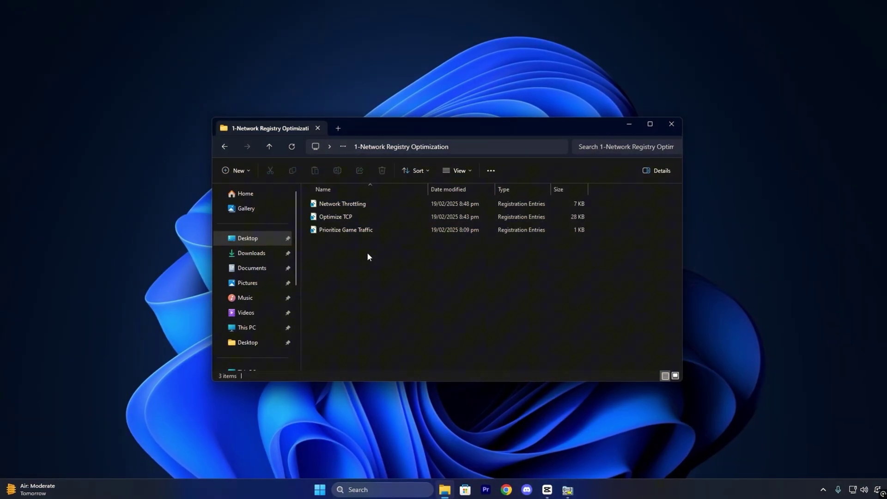
# - Run the low ping batch file in 2-Low Ping File as administrator, then close its window
pyautogui.hotkey('alt', 'Left')
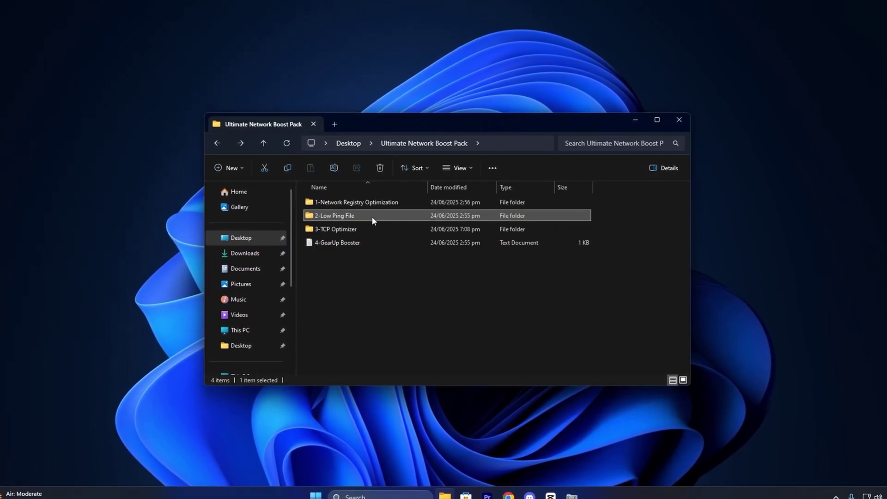
pyautogui.doubleClick(372, 216)
pyautogui.click(342, 202)
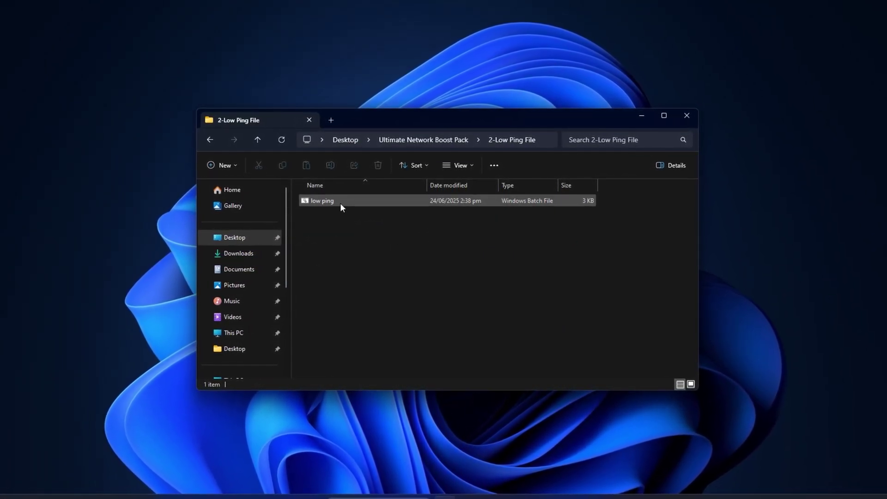
pyautogui.rightClick(348, 202)
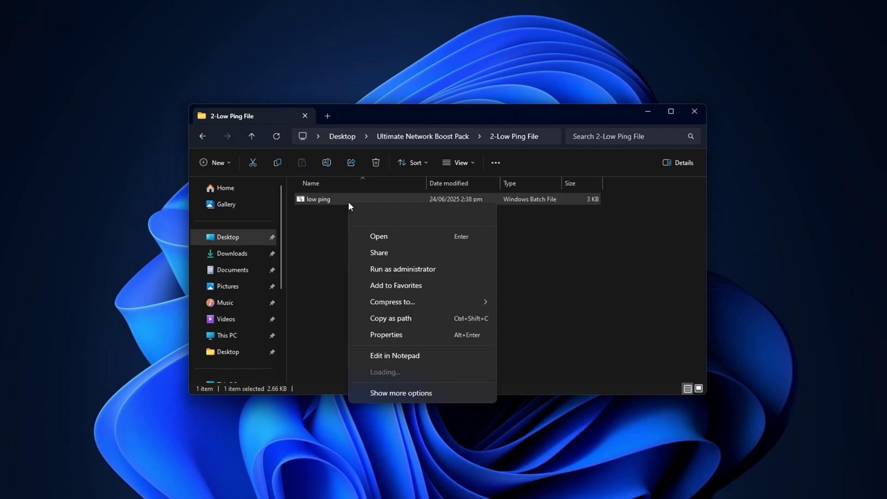
pyautogui.click(382, 269)
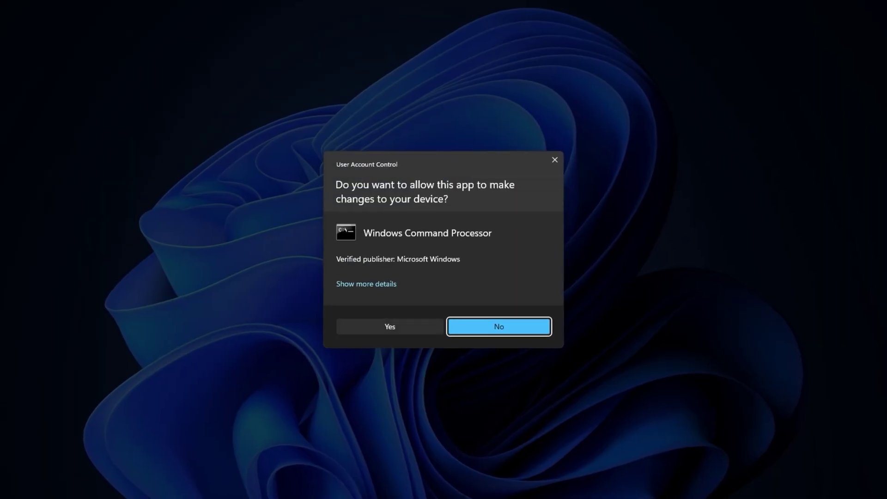
pyautogui.click(499, 324)
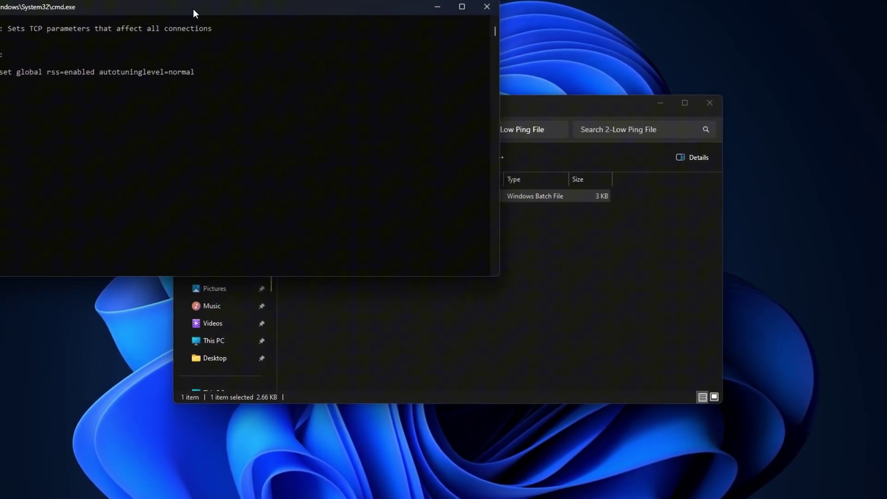
pyautogui.moveTo(186, 7); pyautogui.dragTo(448, 128)
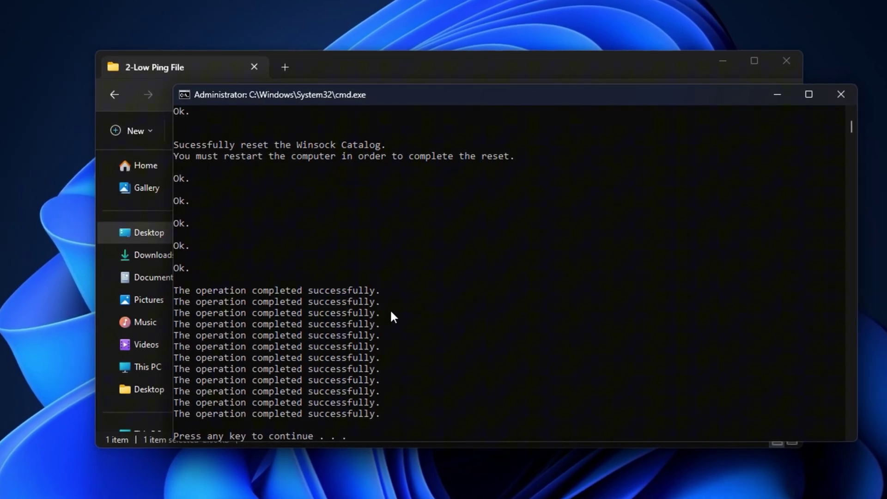
pyautogui.press('Return')
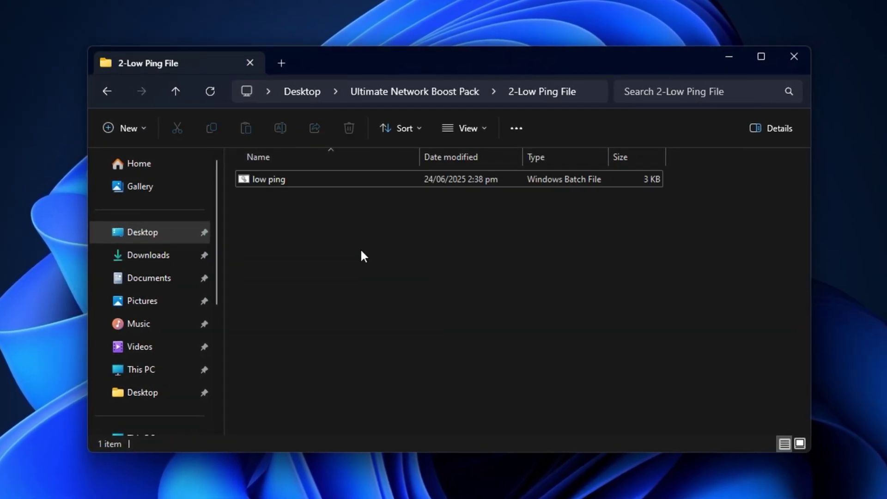
# - Open the 3-TCP Optimizer folder and launch TCPOptimizer
pyautogui.hotkey('alt', 'Up')
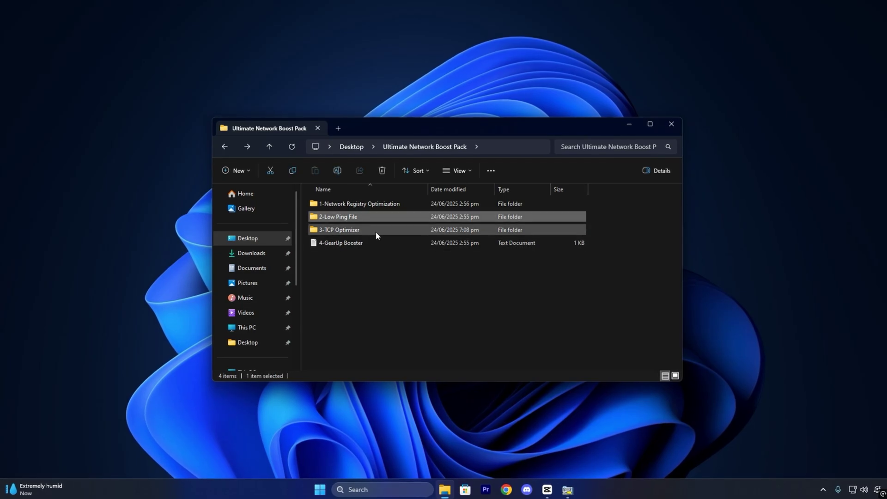
pyautogui.doubleClick(375, 230)
pyautogui.click(364, 218)
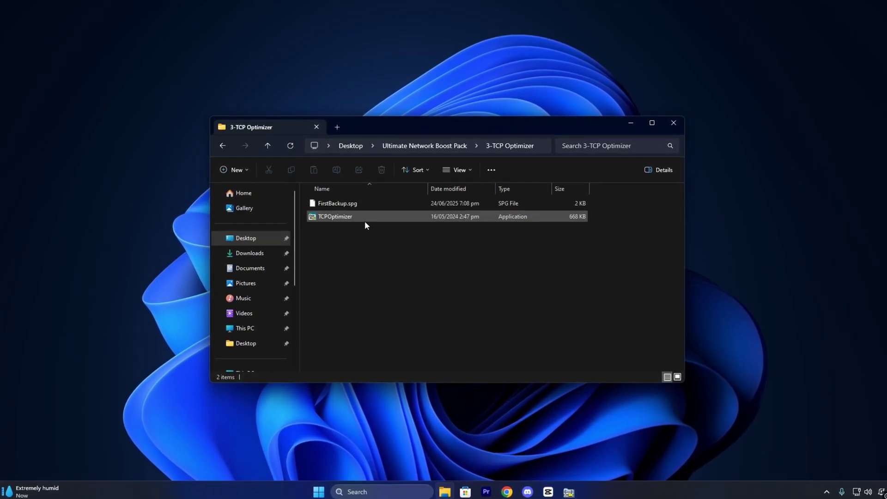
pyautogui.click(572, 492)
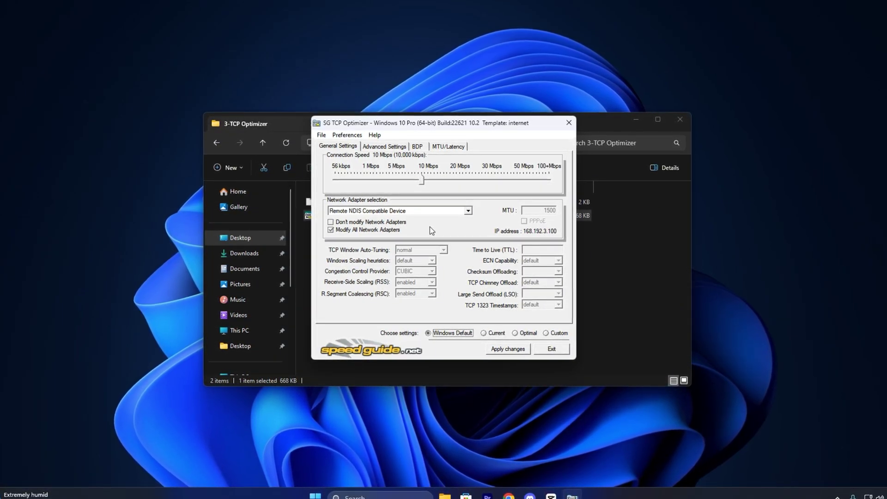
# - Choose the Intel 82579LM Gigabit adapter, 100+ Mbps connection speed and the Optimal preset
pyautogui.click(461, 211)
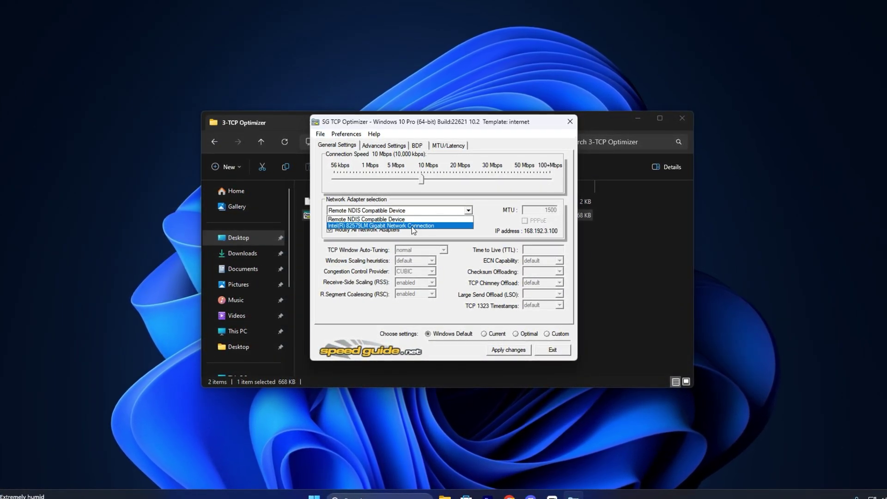
pyautogui.click(434, 226)
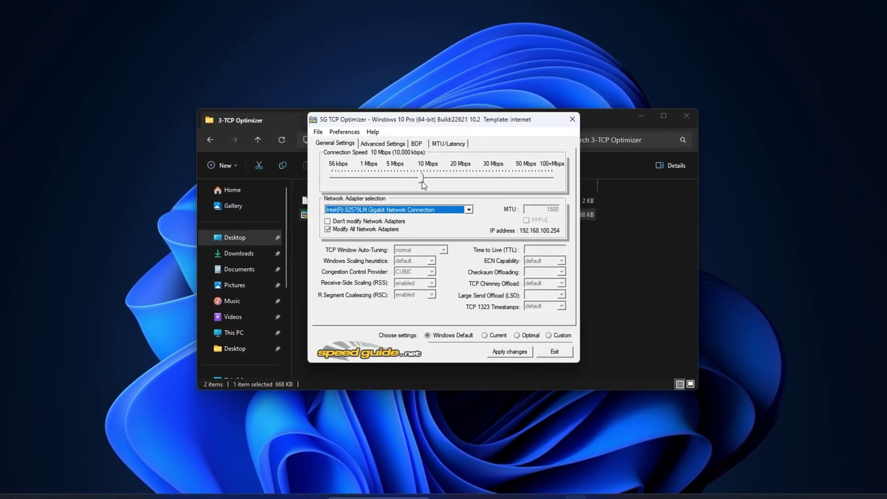
pyautogui.moveTo(423, 181); pyautogui.dragTo(556, 186)
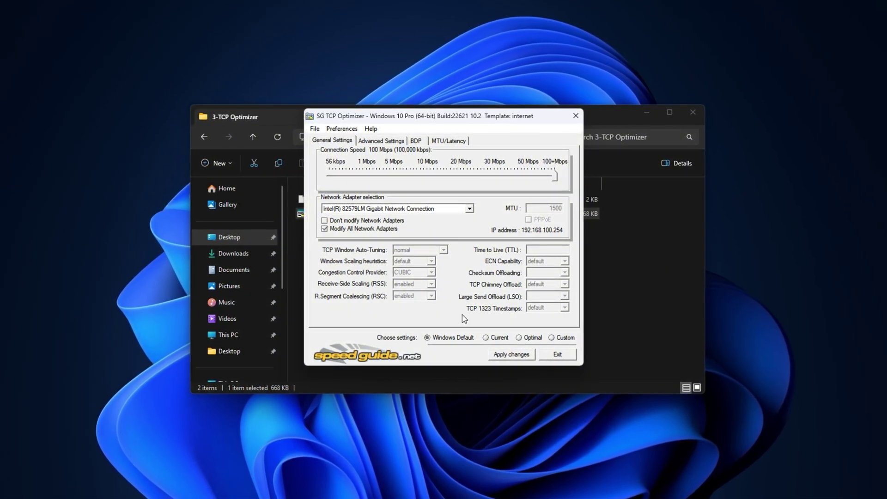
pyautogui.click(553, 338)
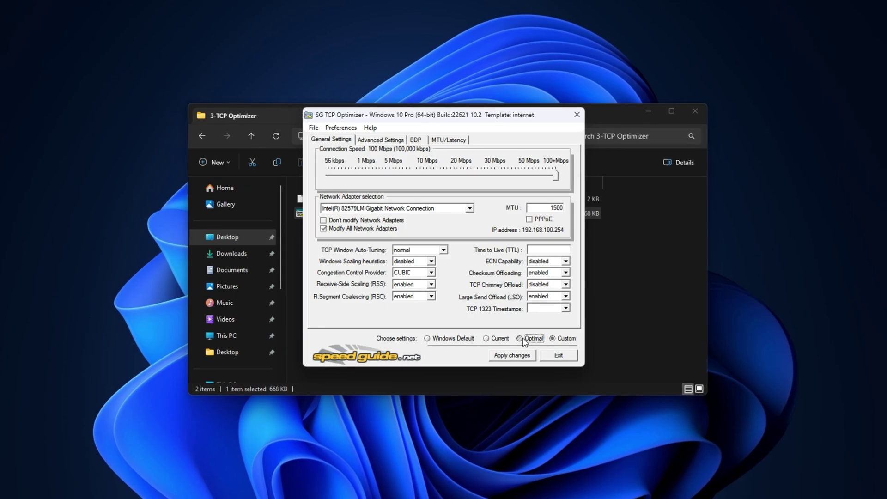
pyautogui.click(525, 338)
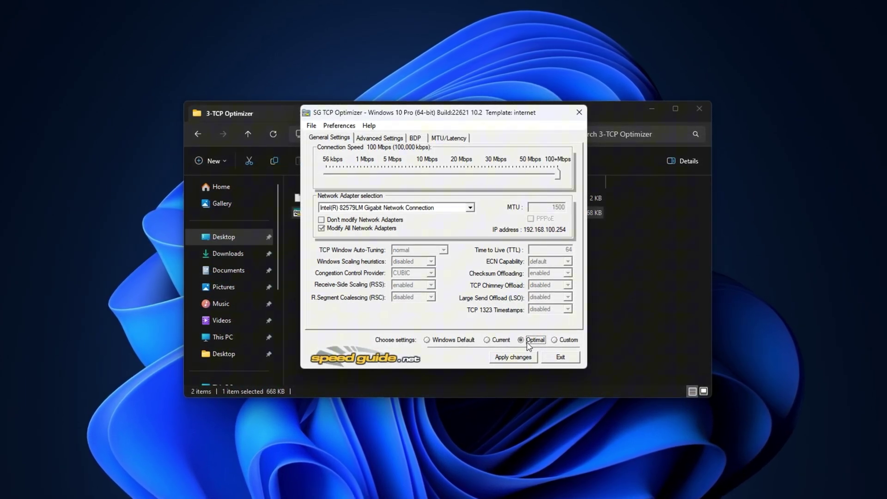
# - Switch to Custom settings with TCP Window Auto-Tuning disabled and ctcp congestion control
pyautogui.click(556, 341)
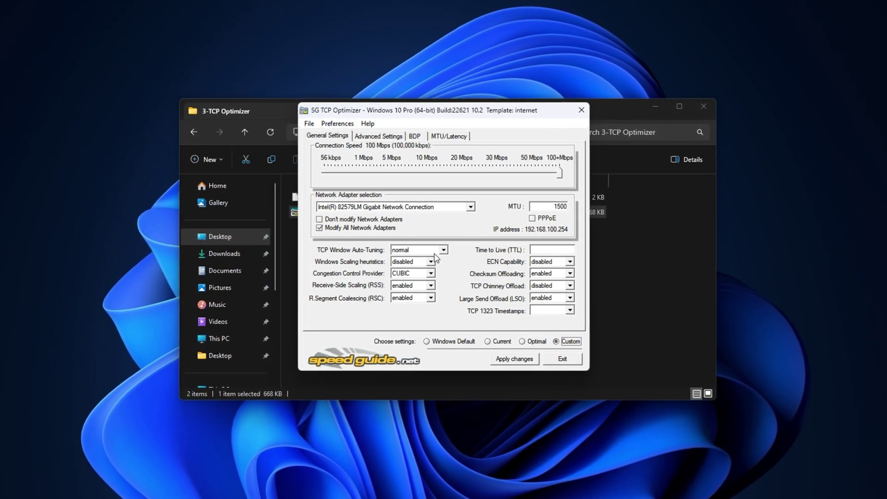
pyautogui.moveTo(434, 257)
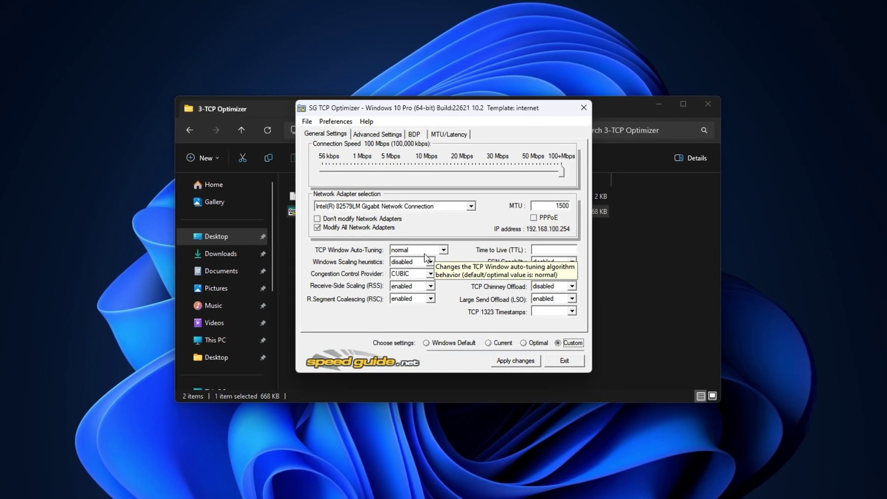
pyautogui.click(425, 254)
pyautogui.click(425, 260)
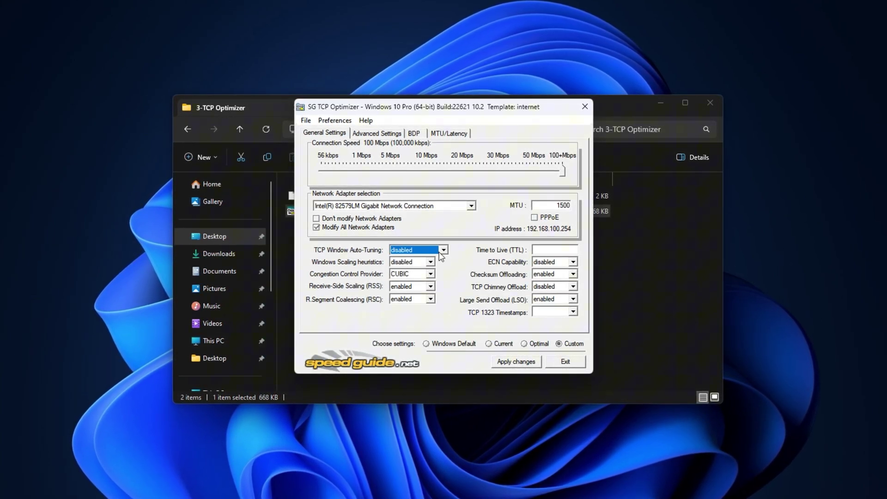
pyautogui.click(418, 264)
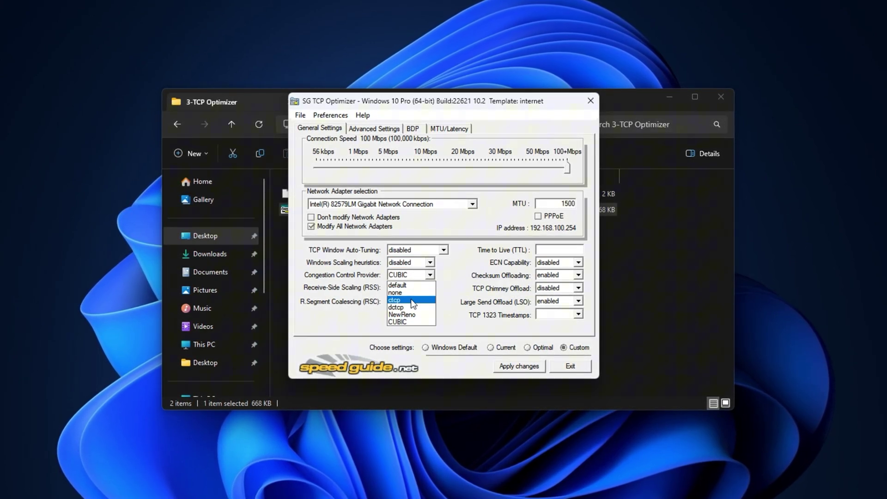
pyautogui.click(412, 300)
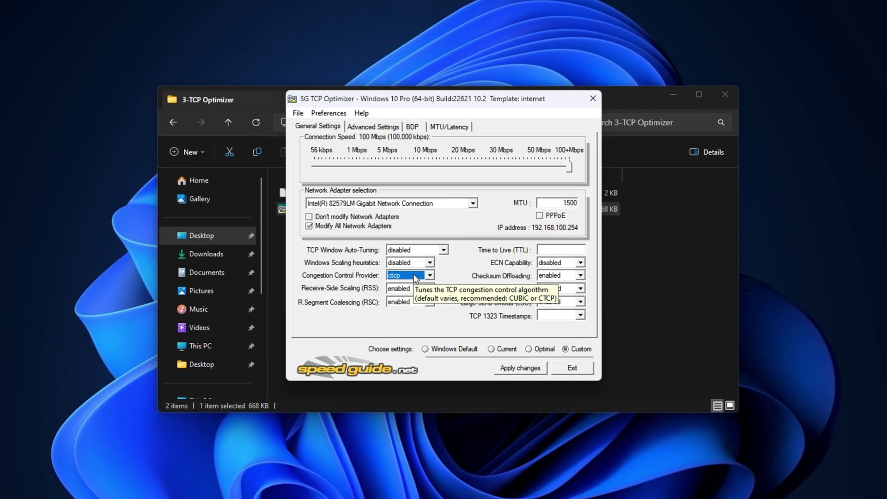
# - Set Receive-Side Scaling and Receive Segment Coalescing both to disabled
pyautogui.click(410, 291)
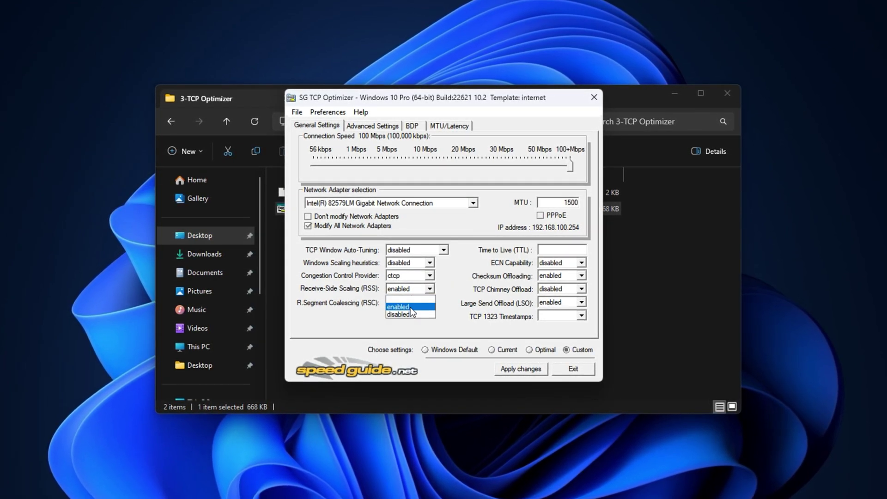
pyautogui.click(408, 313)
pyautogui.click(406, 305)
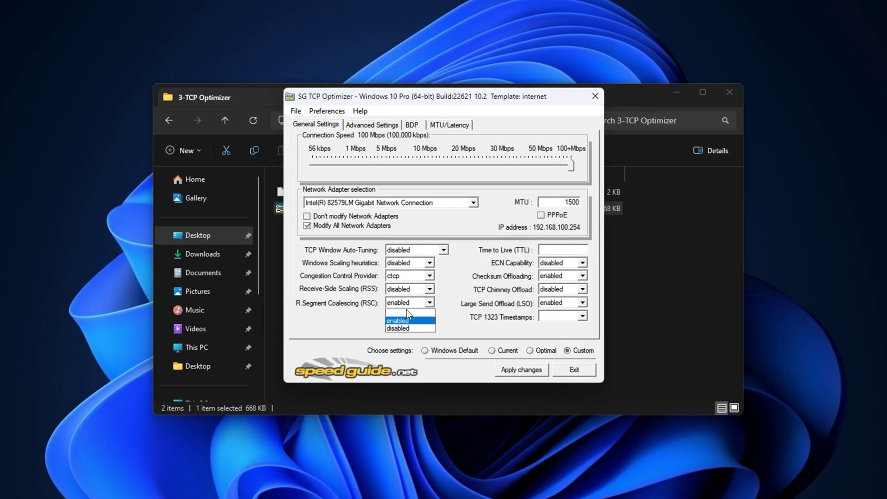
pyautogui.click(409, 327)
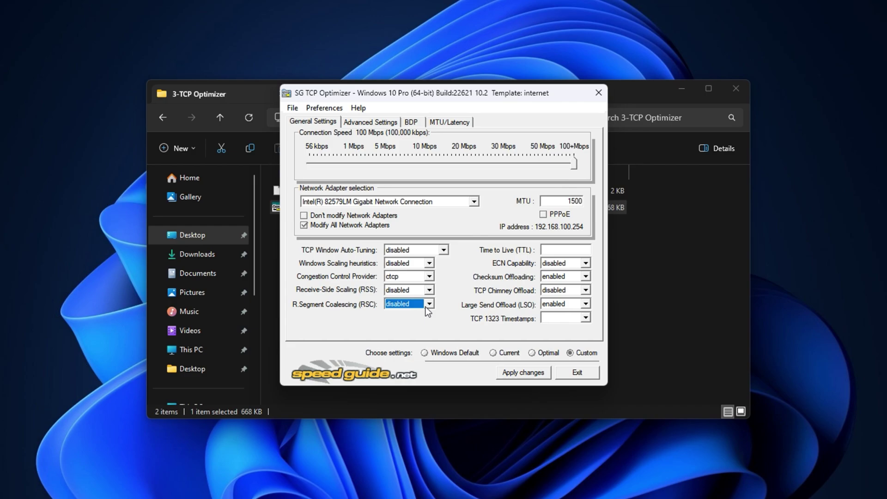
pyautogui.moveTo(407, 308)
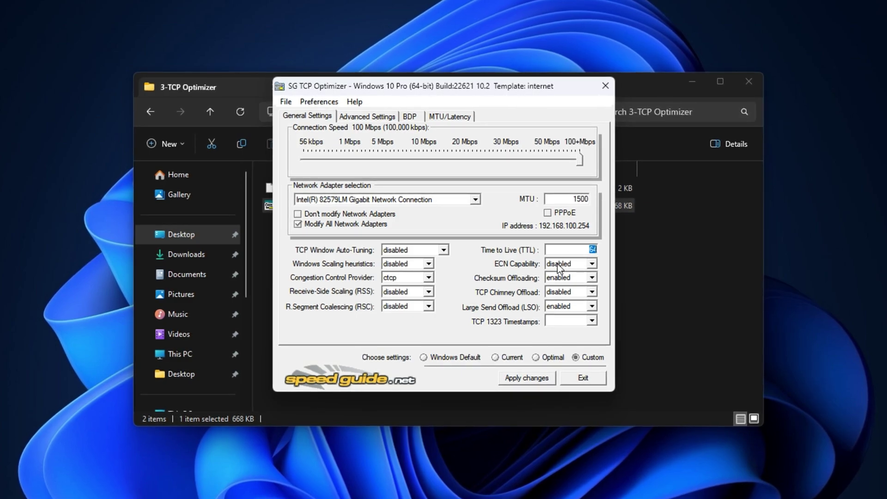
# - Set Checksum Offloading and Large Send Offload to disabled, and TCP 1323 Timestamps to enabled
pyautogui.click(567, 277)
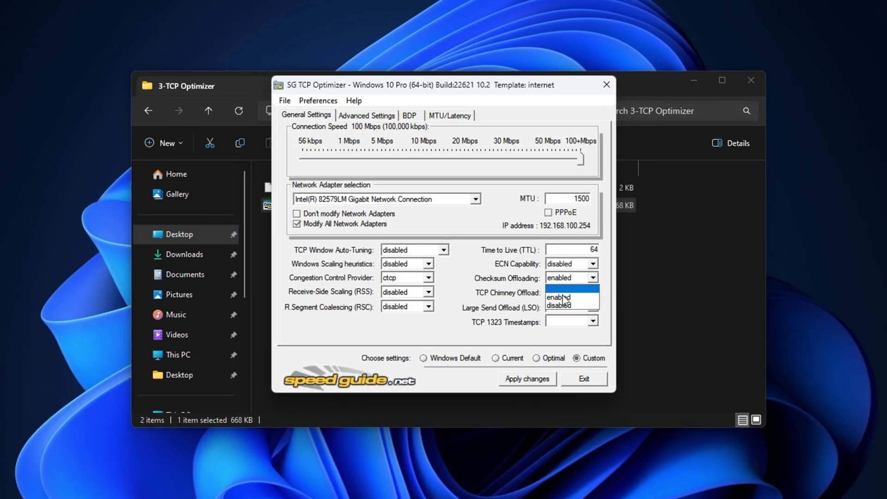
pyautogui.click(563, 293)
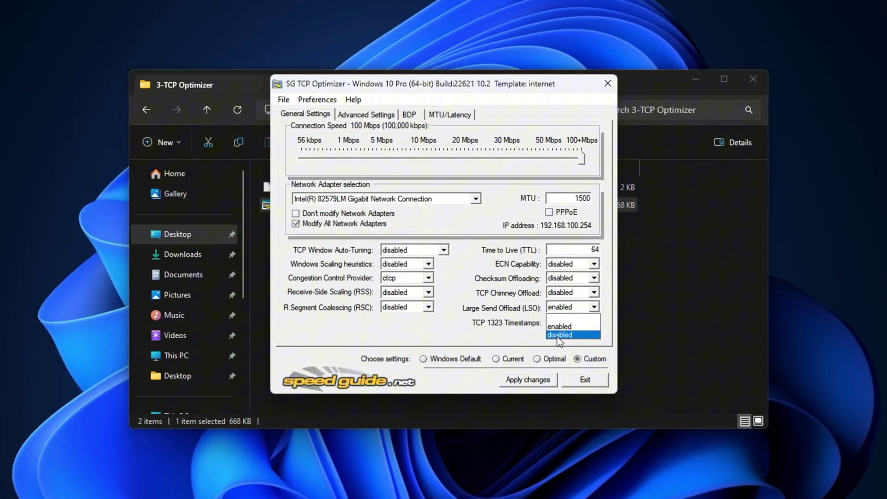
pyautogui.click(559, 336)
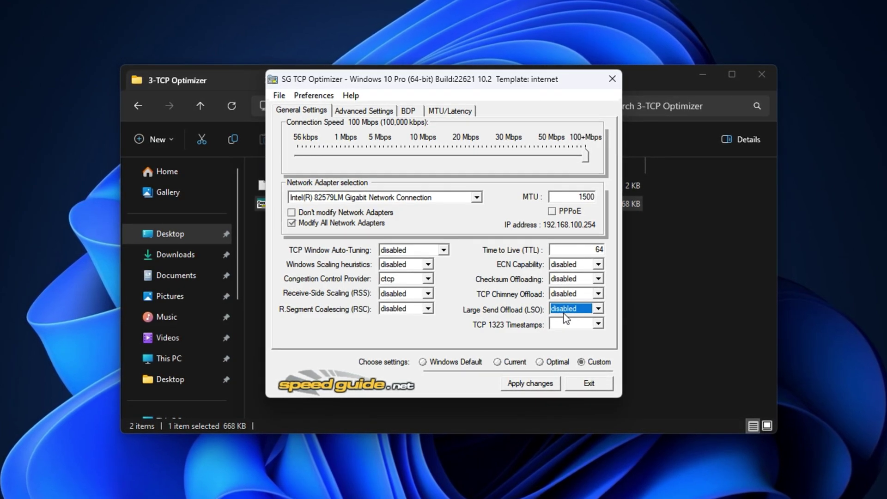
pyautogui.click(569, 325)
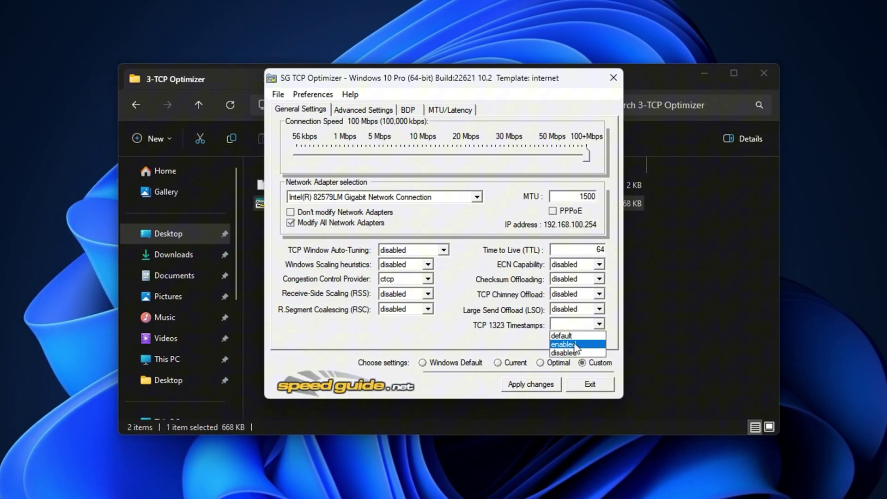
pyautogui.click(575, 344)
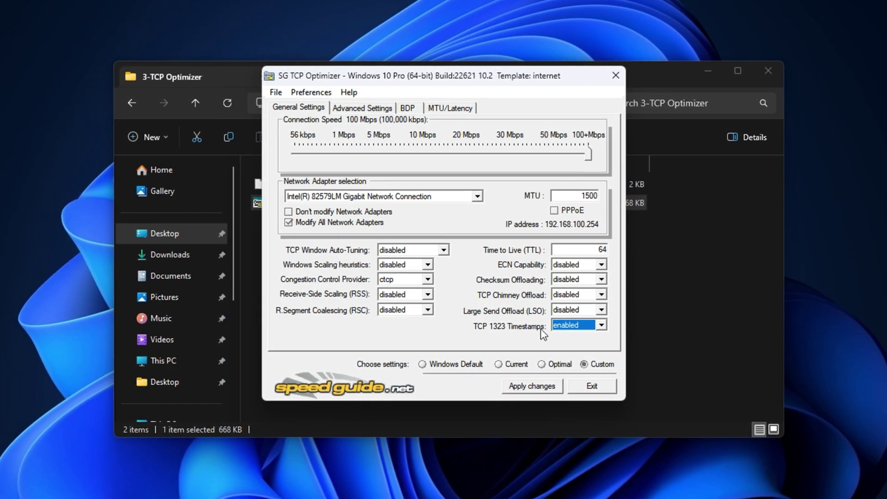
# - In Advanced Settings, set NetworkThrottlingIndex to disabled: ffffffff and SystemResponsiveness to gaming: 0
pyautogui.click(360, 109)
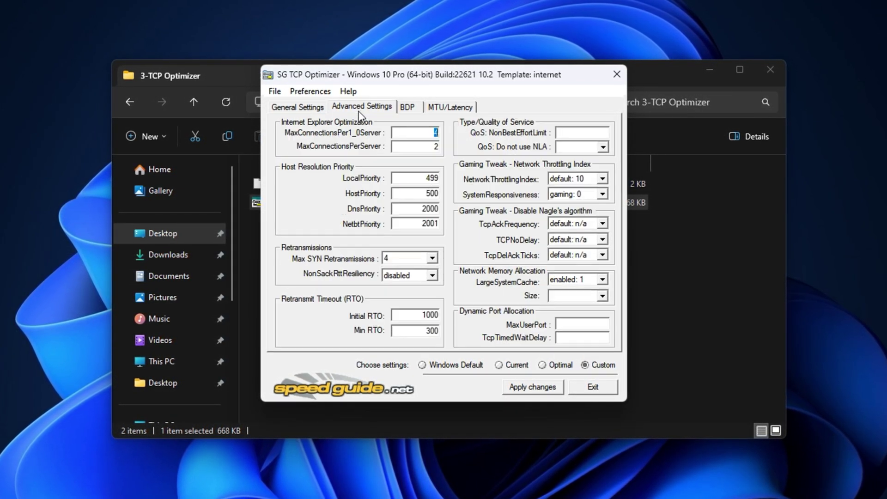
pyautogui.click(574, 179)
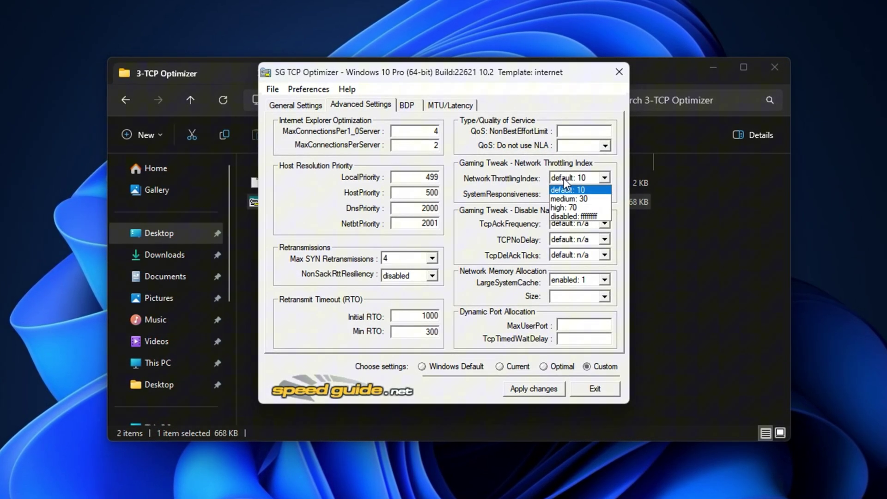
pyautogui.click(569, 217)
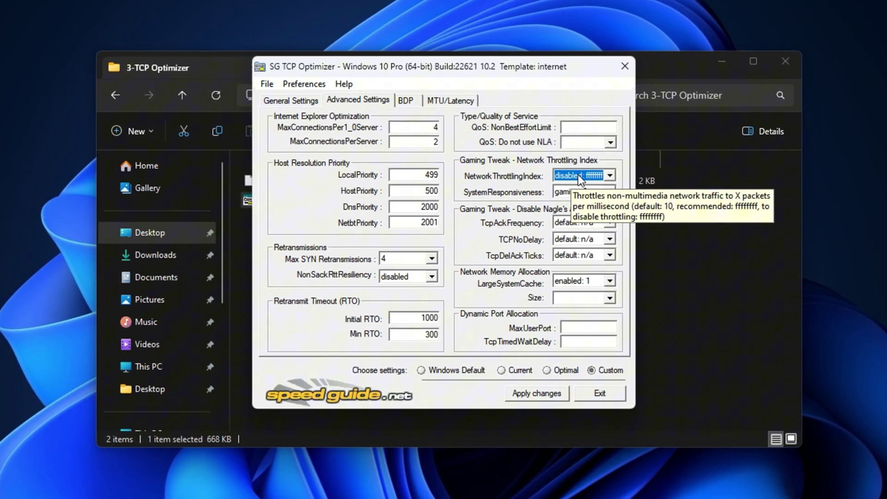
pyautogui.click(567, 192)
pyautogui.click(567, 202)
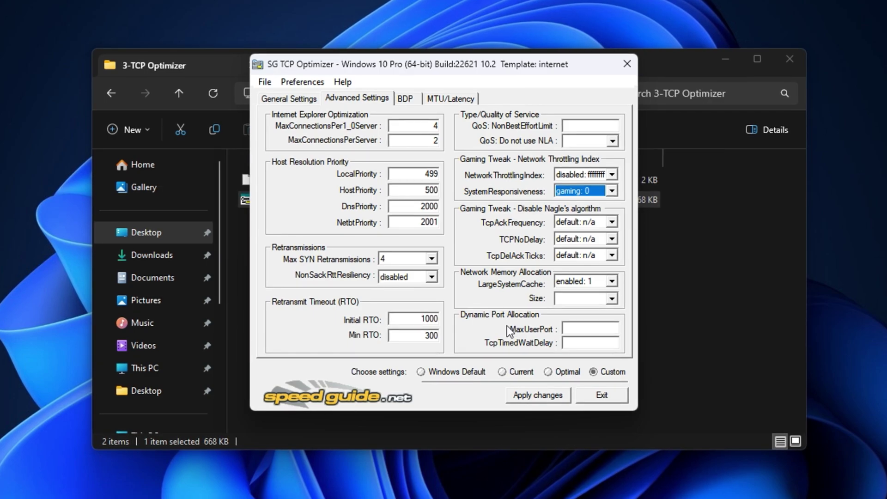
# - Close TCP Optimizer, returning to the Ultimate Network Boost Pack folder
pyautogui.moveTo(510, 330)
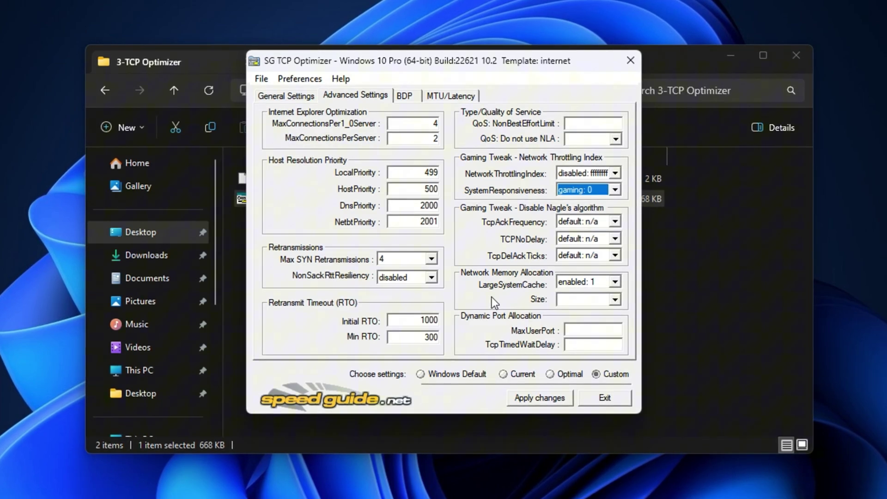
pyautogui.moveTo(488, 286)
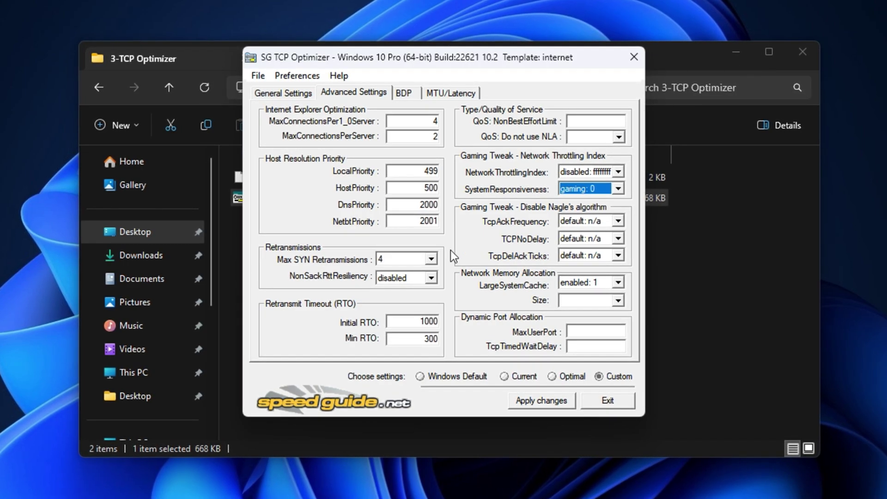
pyautogui.hotkey('alt', 'F4')
# - Go back to the Ultimate Network Boost Pack folder and launch GearUP Booster from its shortcut
pyautogui.hotkey('alt', 'Up')
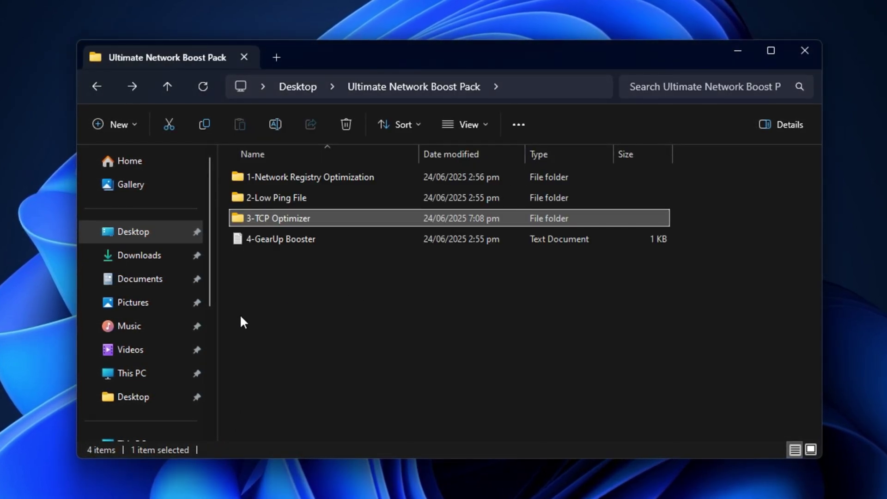
pyautogui.click(339, 284)
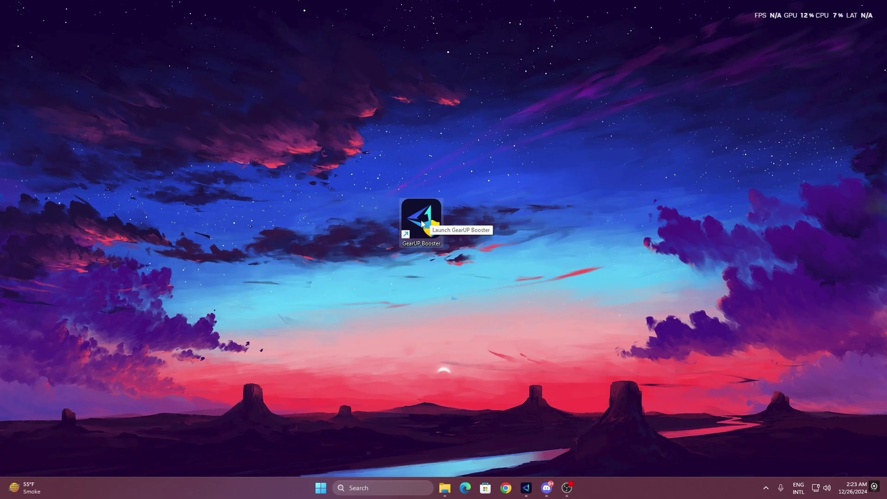
pyautogui.doubleClick(404, 213)
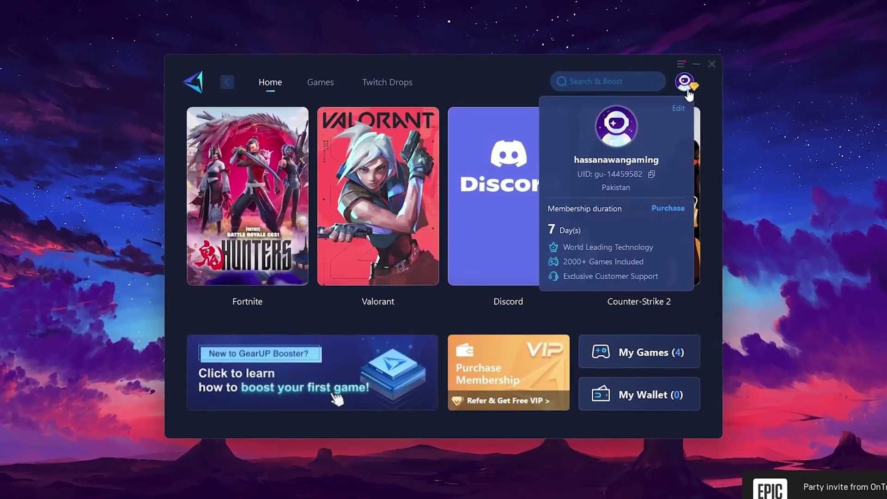
pyautogui.moveTo(697, 82)
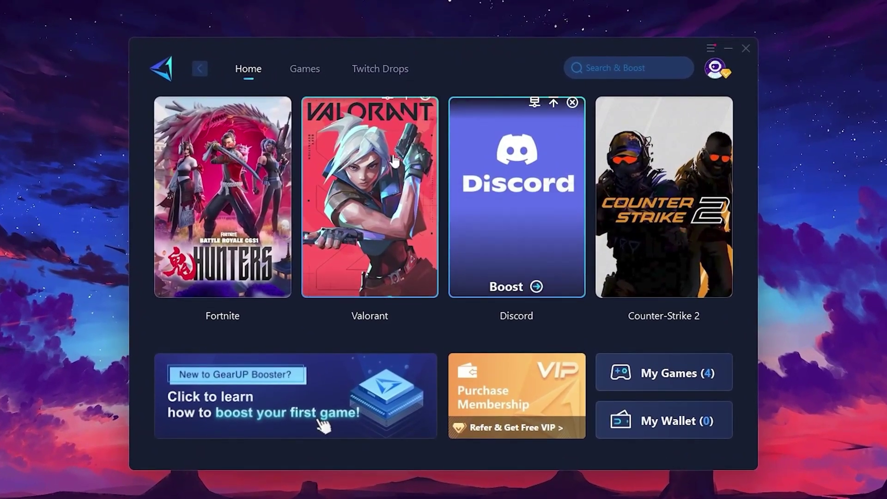
# - Browse the Games catalogue, return Home, and boost Fortnite on the Middle East region with Auto node
pyautogui.moveTo(675, 180)
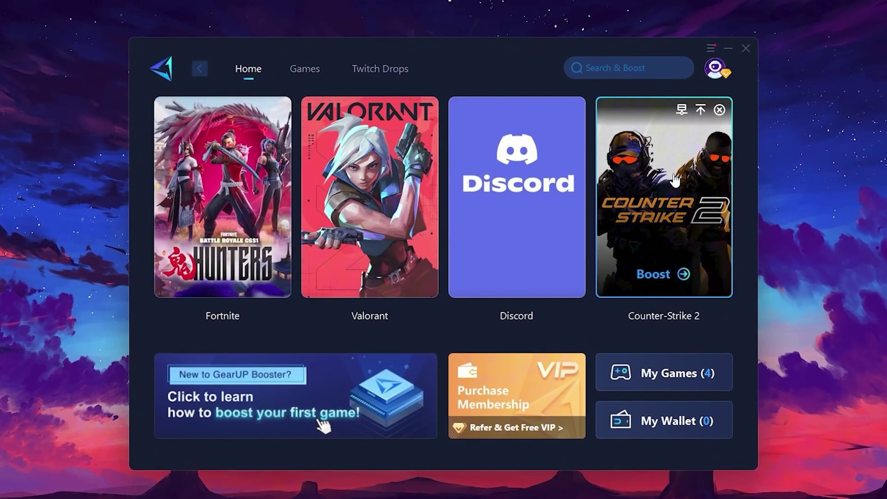
pyautogui.click(301, 70)
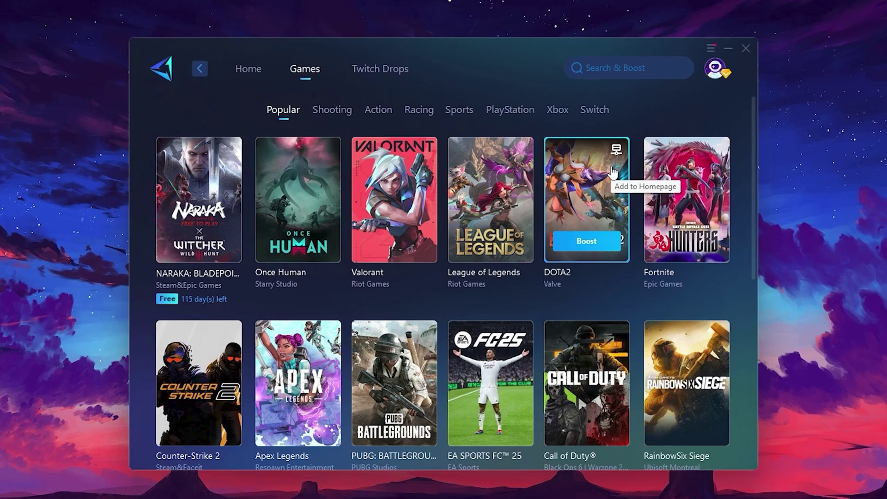
pyautogui.click(250, 74)
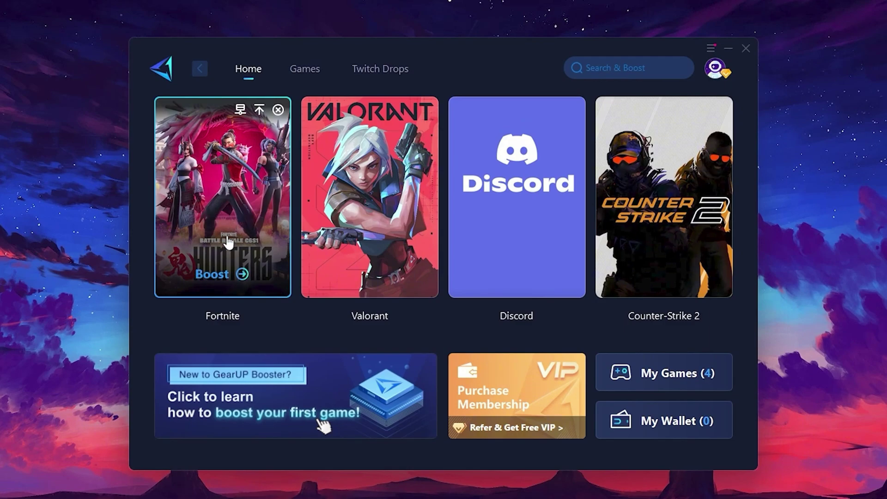
pyautogui.click(214, 276)
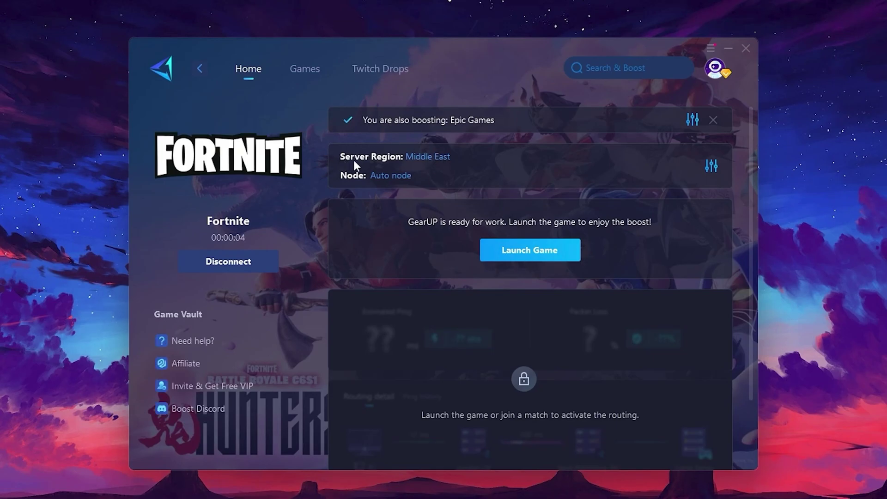
pyautogui.click(432, 157)
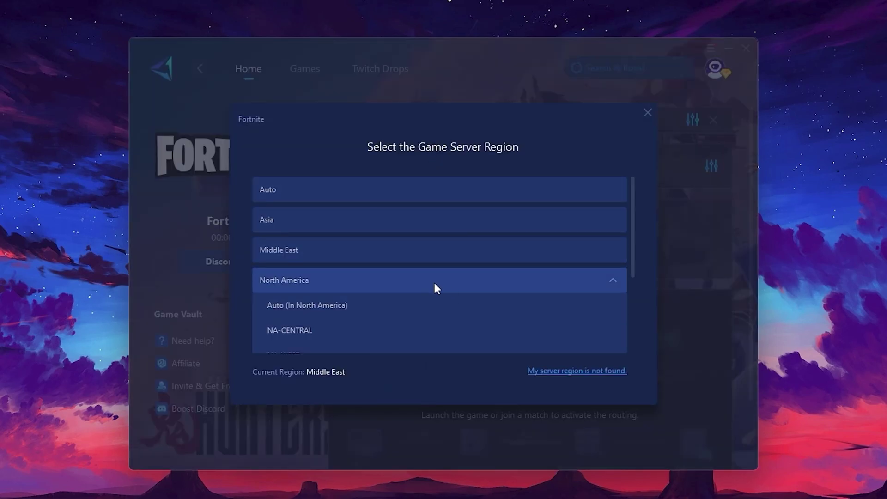
pyautogui.scroll(-1, 410, 279)
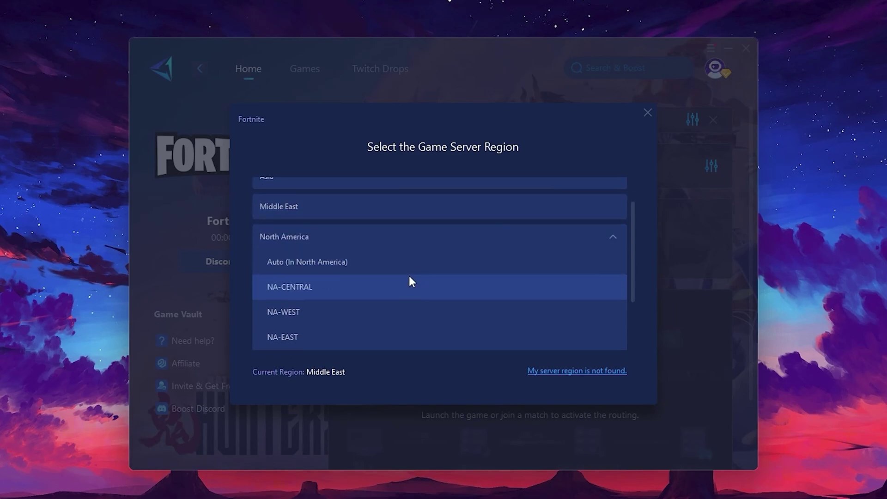
pyautogui.scroll(1, 352, 243)
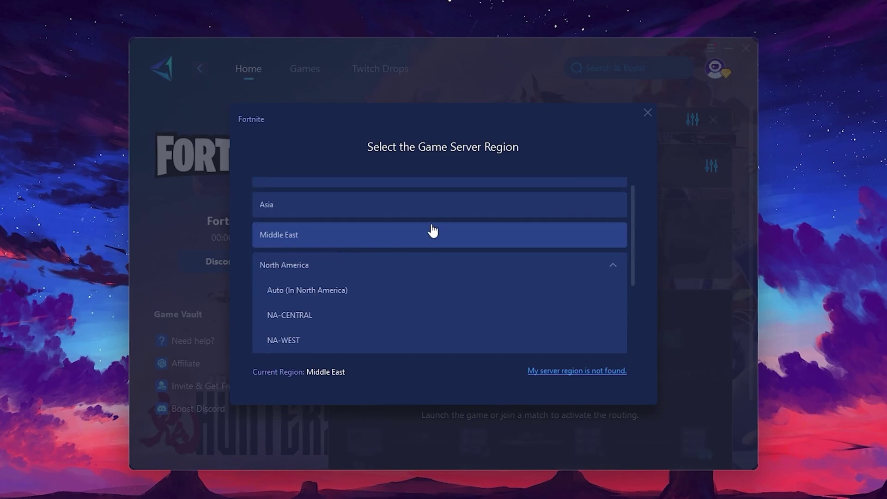
pyautogui.click(647, 112)
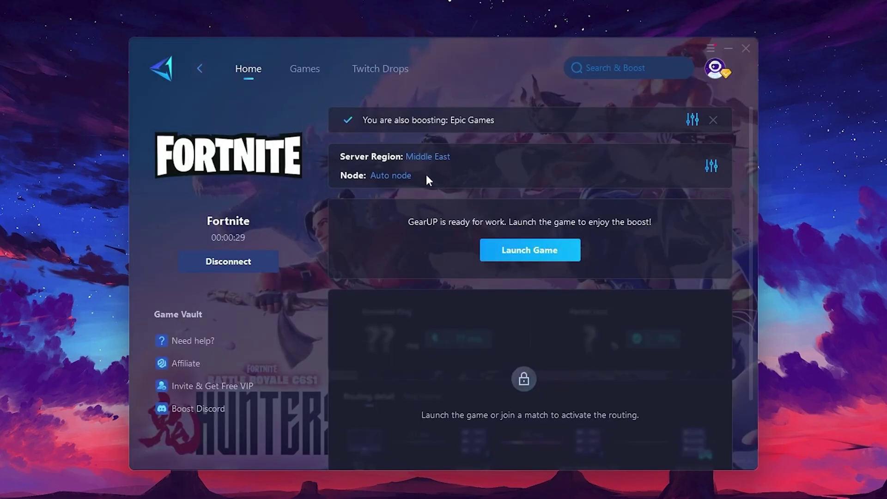
pyautogui.click(386, 178)
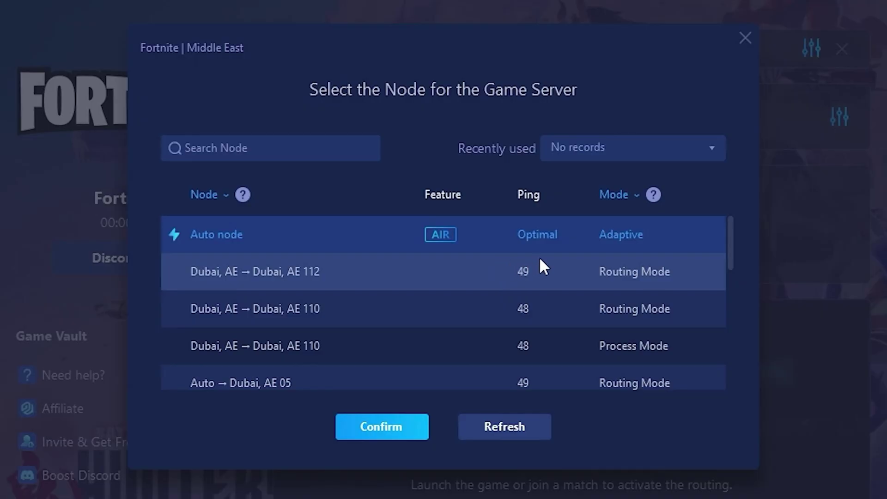
pyautogui.scroll(-3, 456, 286)
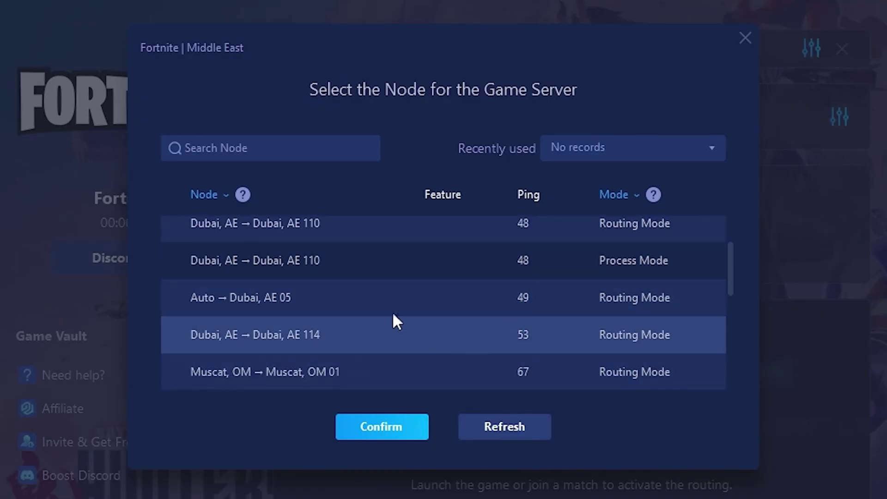
pyautogui.scroll(3, 476, 287)
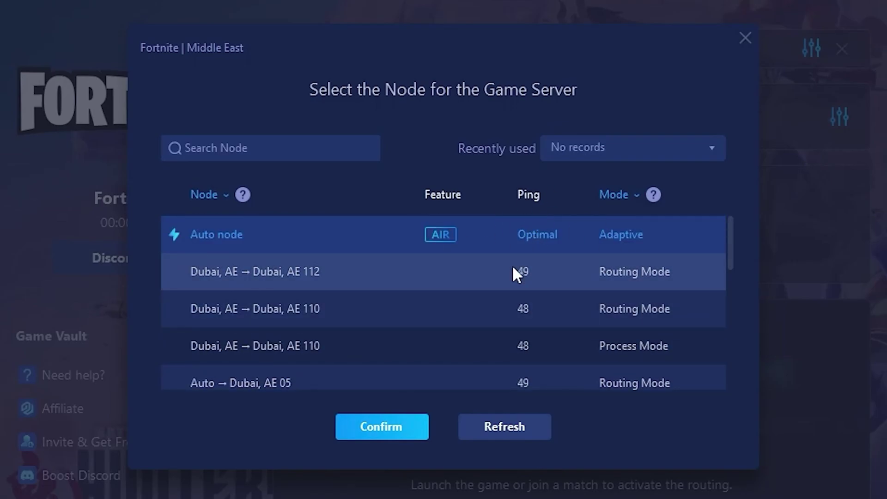
pyautogui.click(745, 38)
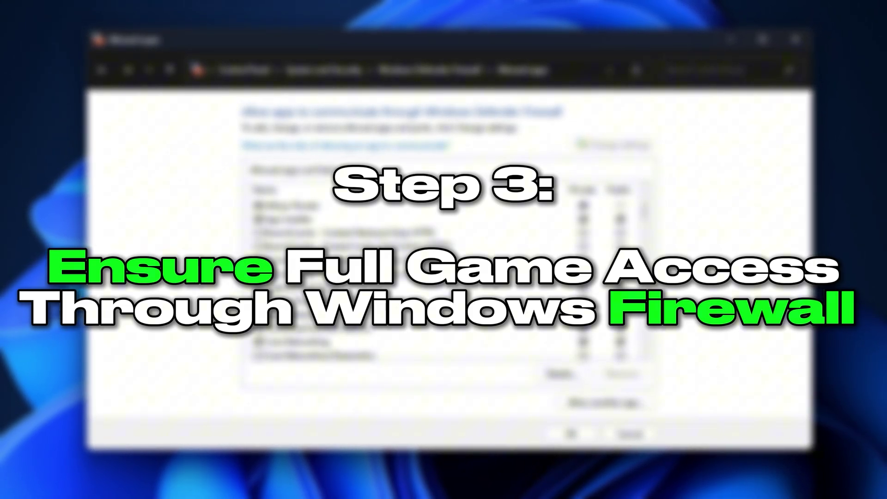
# - Scroll through the Allowed apps list to check Fortnite's Private and Public access
pyautogui.scroll(1, 419, 310)
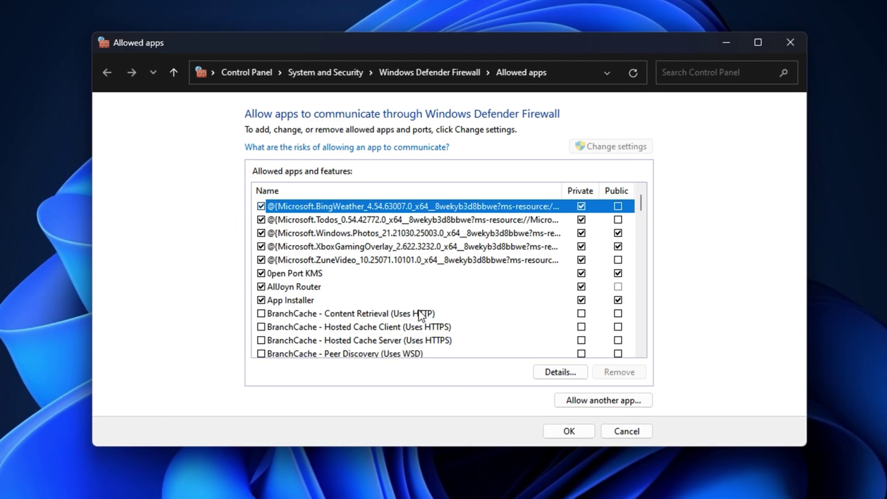
pyautogui.scroll(-3, 419, 311)
pyautogui.scroll(-3, 422, 315)
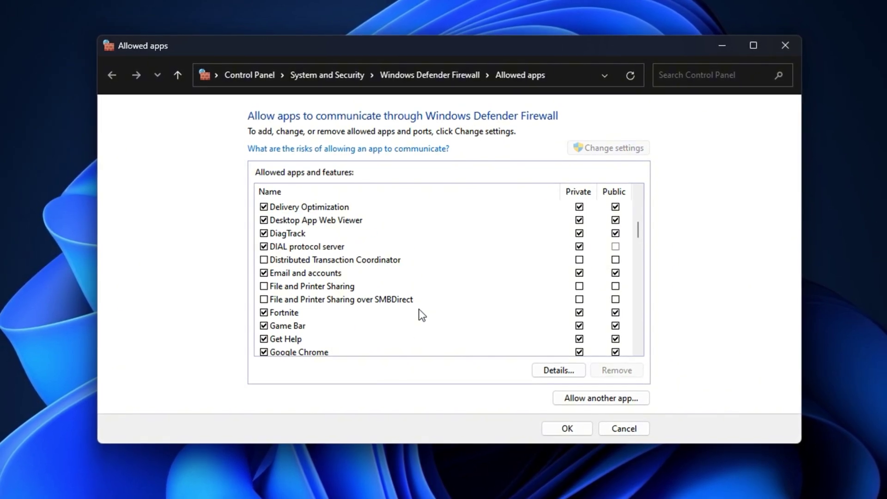
pyautogui.scroll(-2, 422, 315)
pyautogui.scroll(-3, 422, 315)
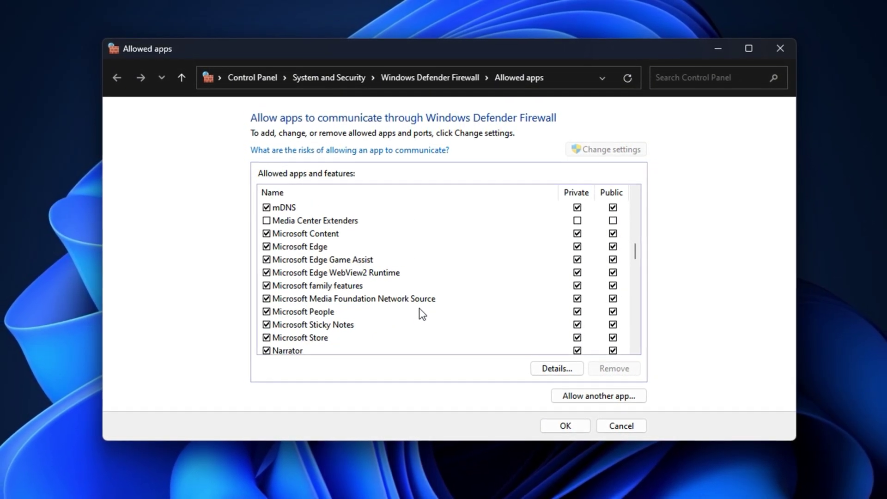
pyautogui.scroll(-2, 421, 314)
pyautogui.scroll(-5, 419, 308)
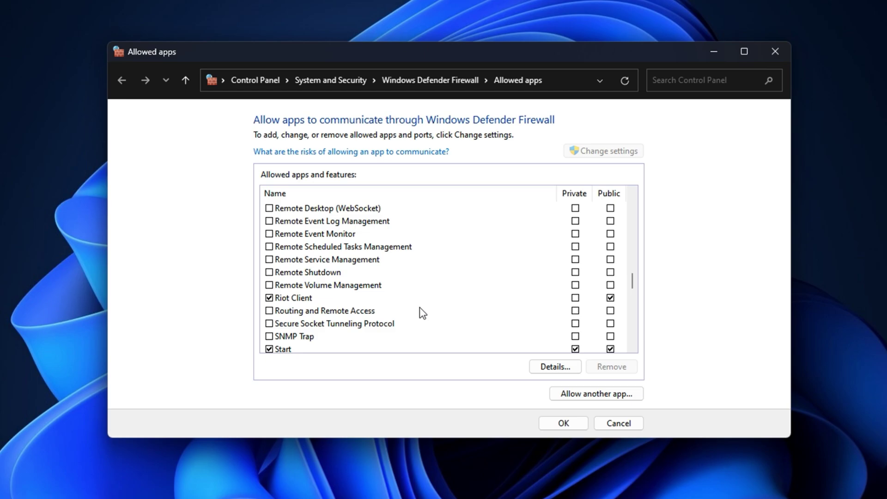
pyautogui.scroll(-3, 420, 308)
pyautogui.scroll(-5, 422, 313)
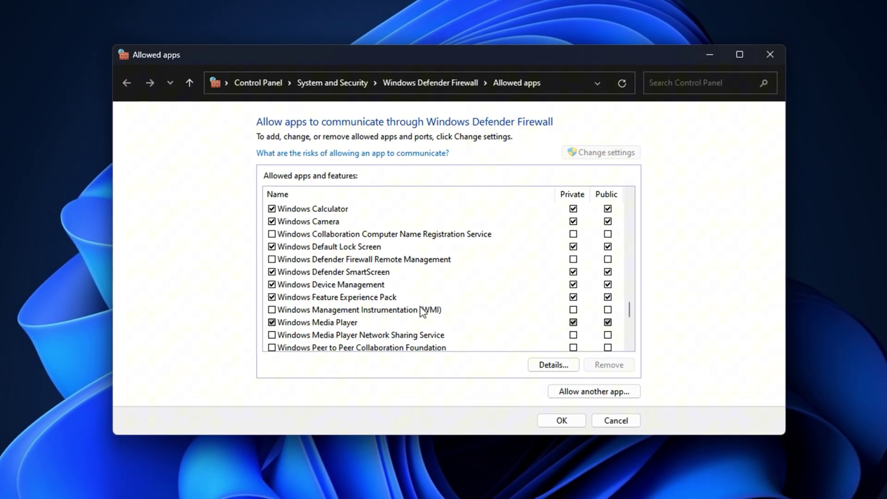
pyautogui.scroll(-6, 421, 308)
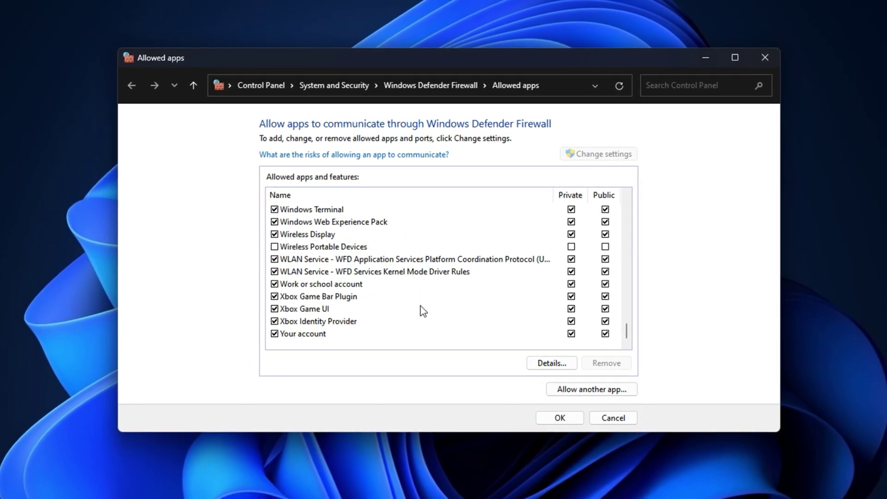
pyautogui.scroll(6, 420, 306)
pyautogui.scroll(15, 423, 309)
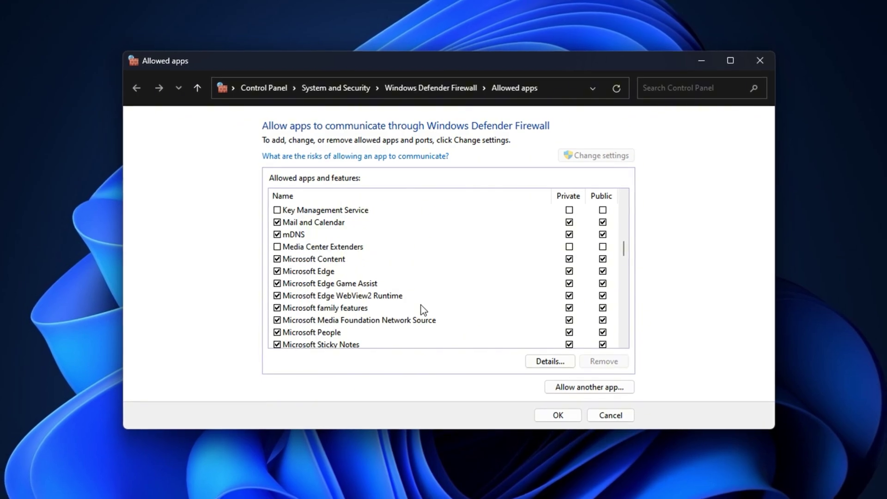
pyautogui.scroll(15, 420, 305)
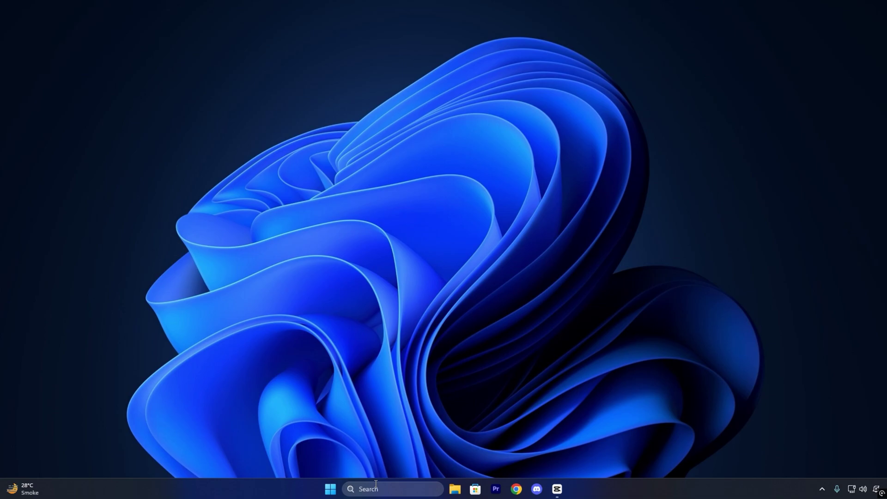
# - Search 'allow' and open the Allow an app through Windows Firewall settings
pyautogui.click(376, 485)
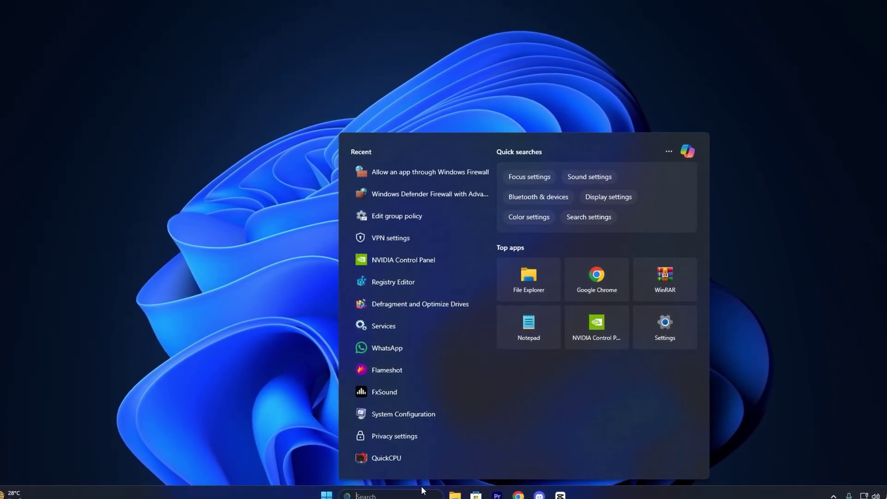
pyautogui.write('allow')
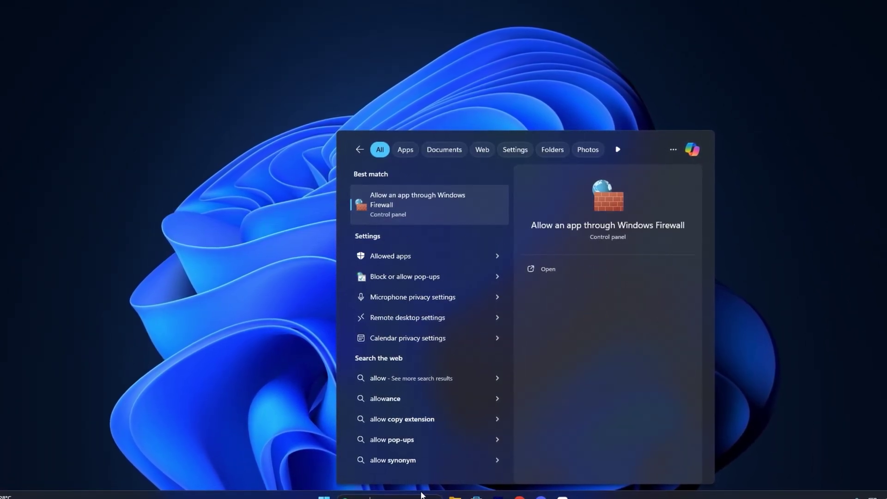
pyautogui.click(423, 204)
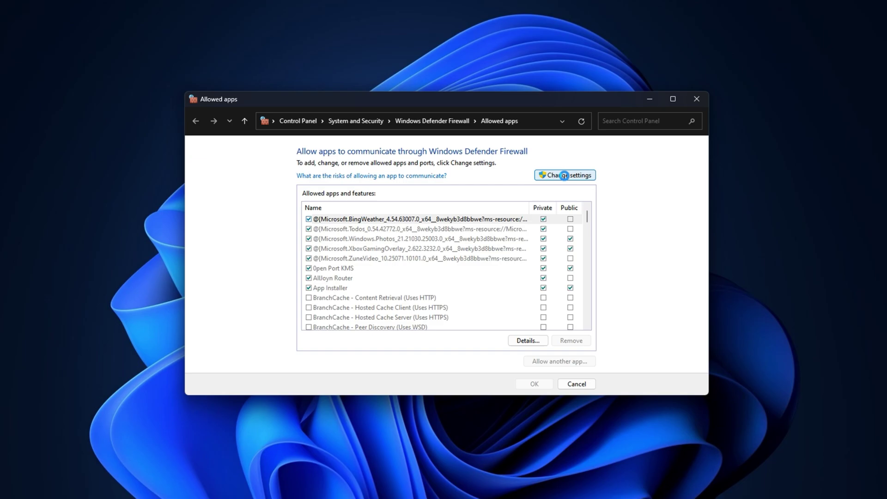
# - Unlock the allowed apps list, select the Fortnite entry, and open the Add an app window
pyautogui.click(556, 176)
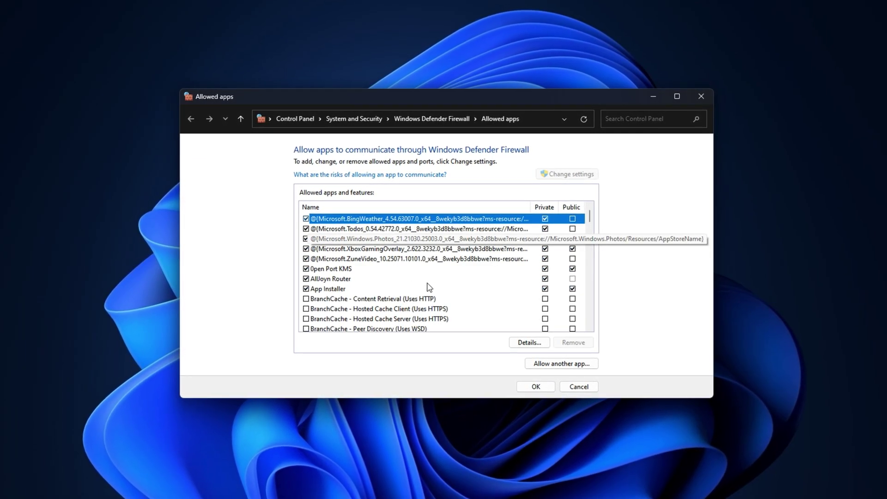
pyautogui.scroll(-2, 428, 286)
pyautogui.scroll(-5, 428, 288)
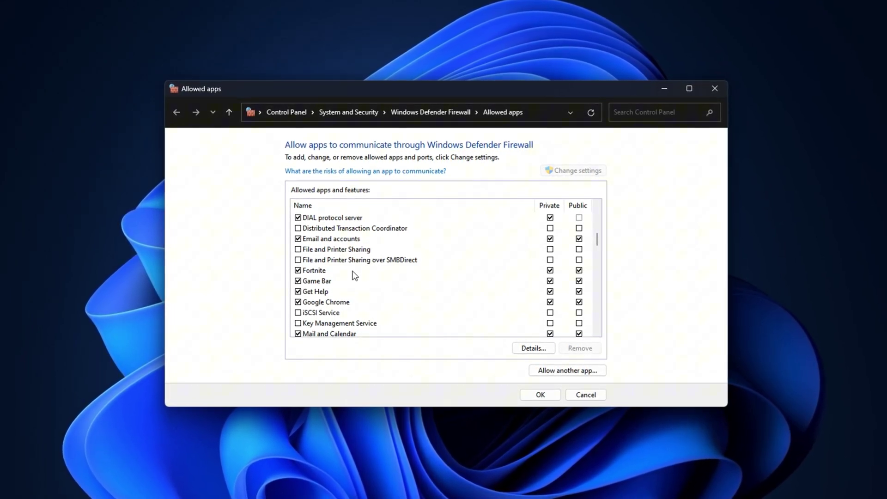
pyautogui.click(396, 270)
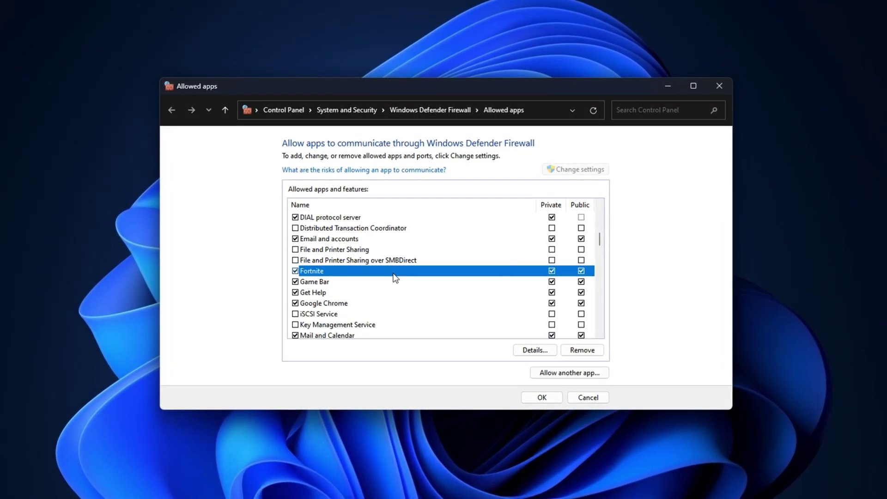
pyautogui.click(562, 375)
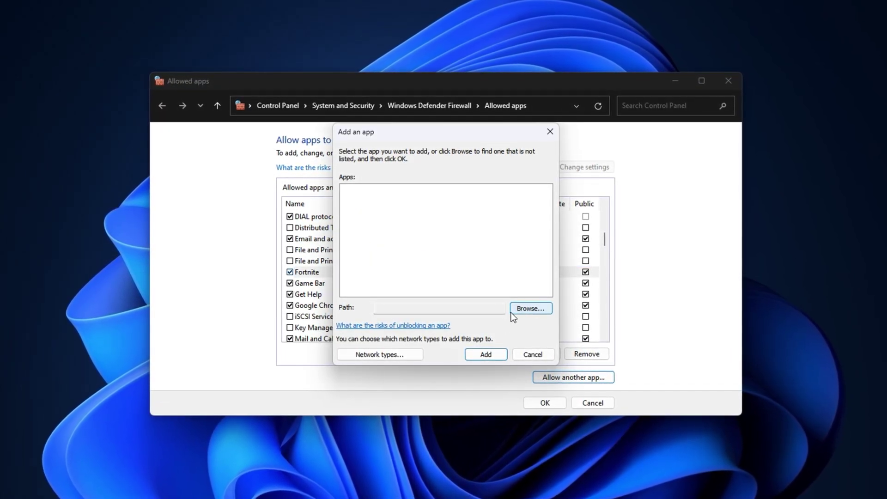
# - Cancel the Add an app dialog and select the Fortnite row in the allowed apps list
pyautogui.click(520, 356)
pyautogui.click(383, 274)
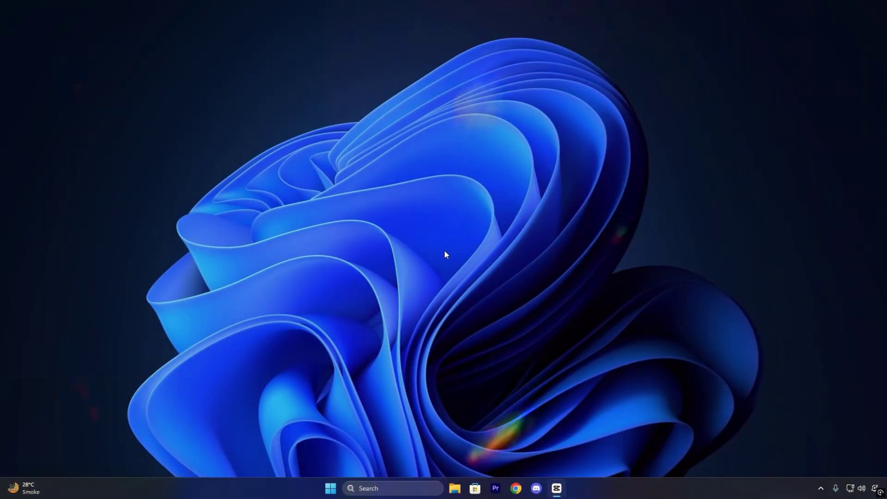
# - Launch the Group Policy Editor with gpedit.msc from the Run box and centre its window
pyautogui.press('super+r')
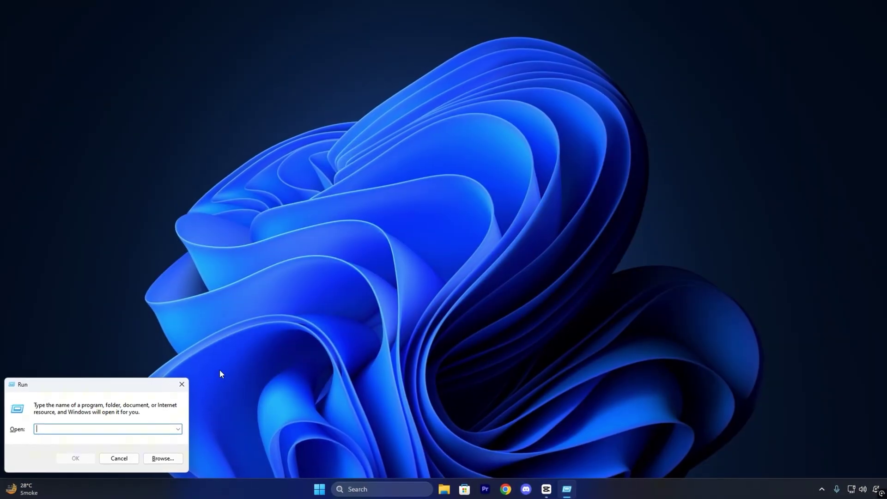
pyautogui.moveTo(92, 386); pyautogui.dragTo(419, 204)
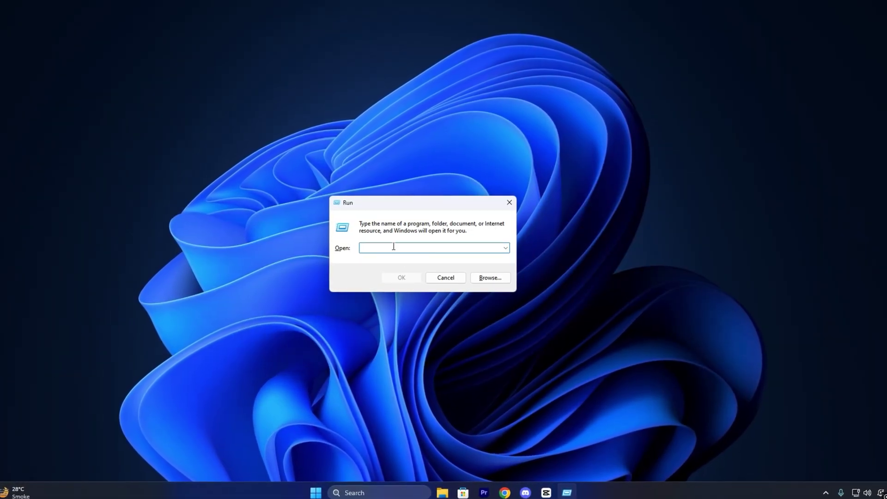
pyautogui.write('gpedit.msc')
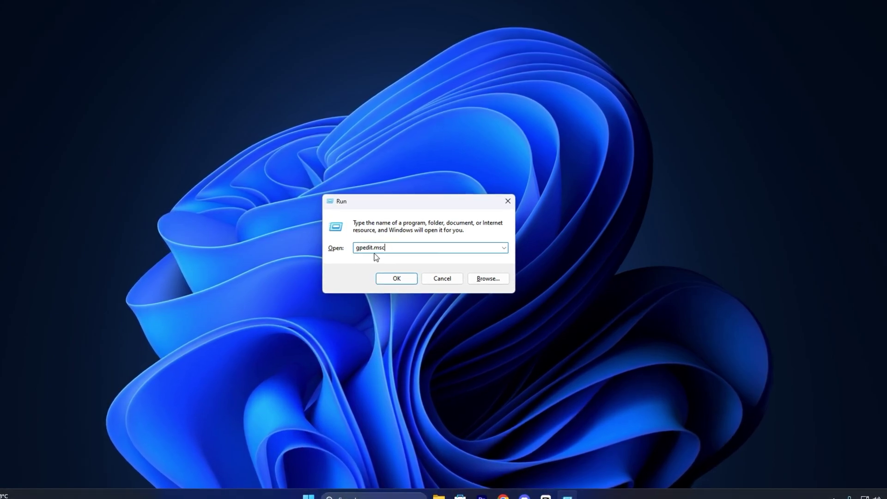
pyautogui.click(394, 278)
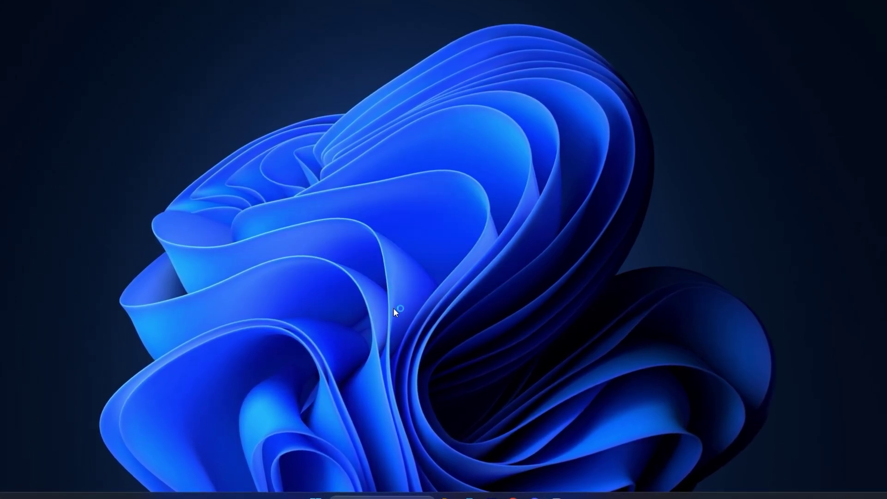
pyautogui.moveTo(203, 70); pyautogui.dragTo(445, 131)
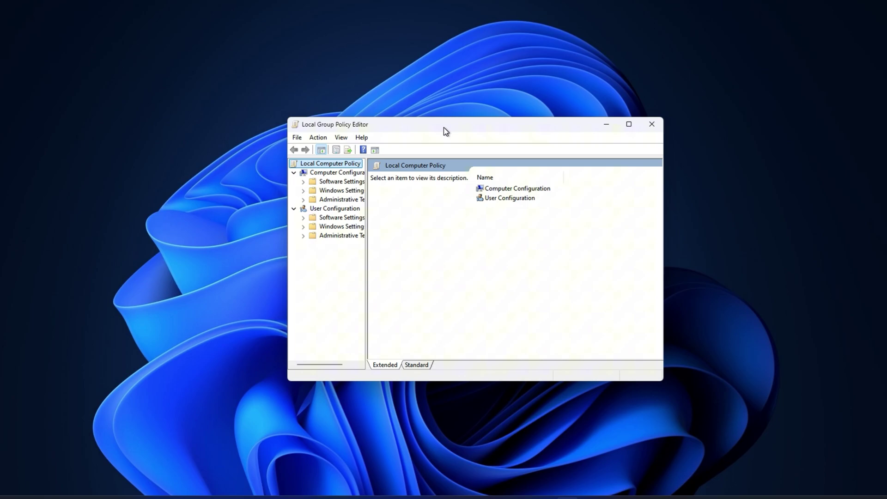
# - Navigate Computer Configuration > Administrative Templates > Network > QoS Packet Scheduler and select Limit reservable bandwidth
pyautogui.click(506, 189)
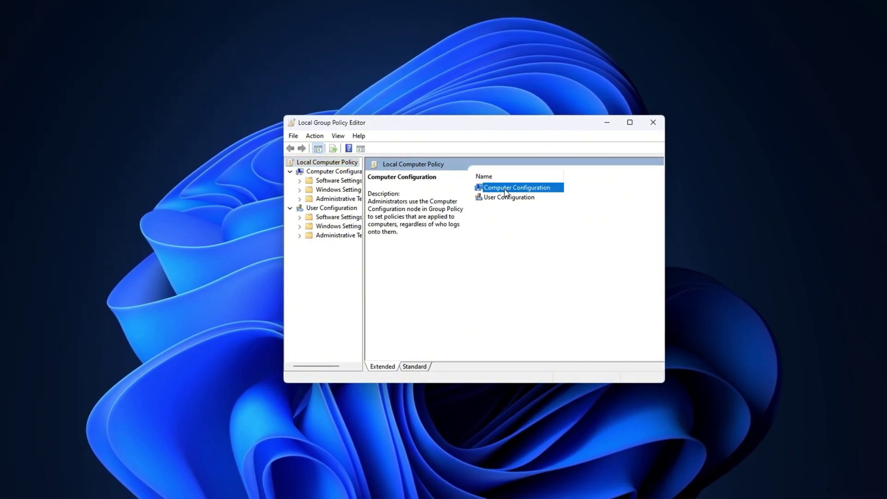
pyautogui.doubleClick(506, 189)
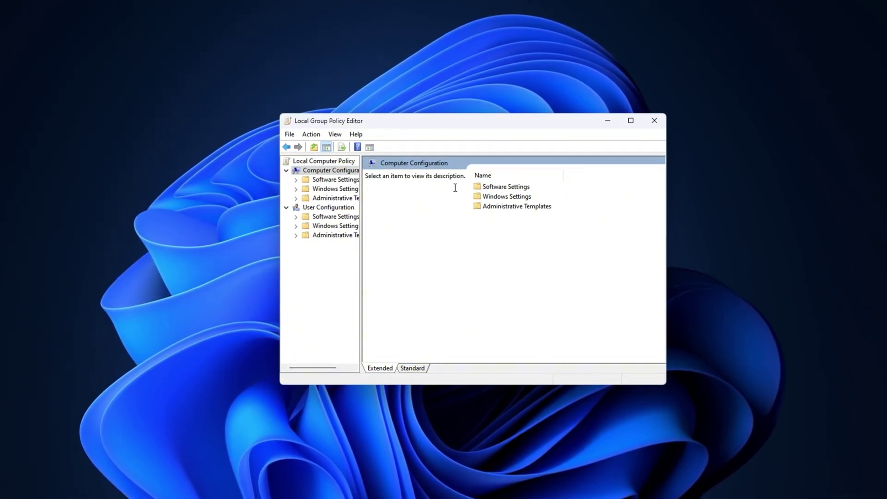
pyautogui.doubleClick(500, 206)
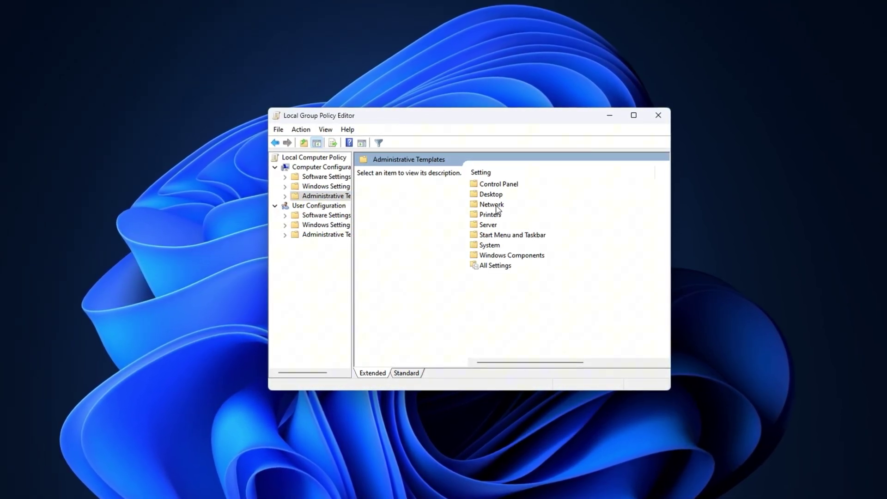
pyautogui.doubleClick(491, 205)
pyautogui.click(513, 342)
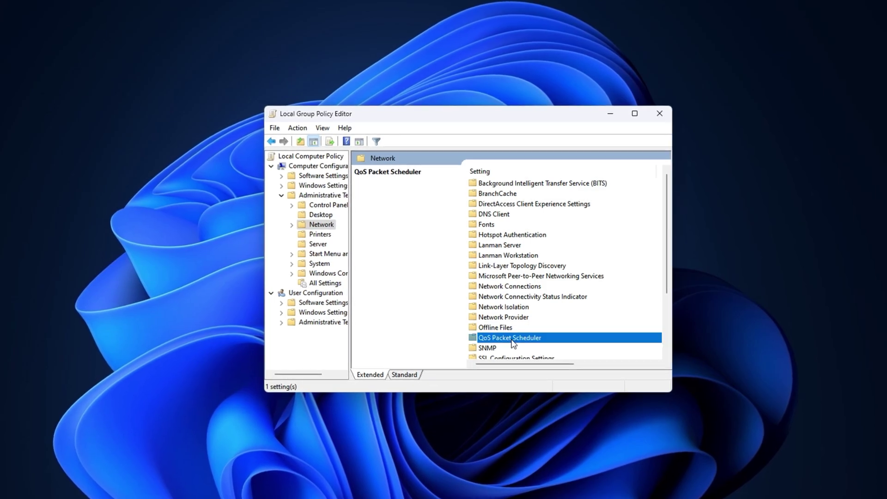
pyautogui.doubleClick(513, 342)
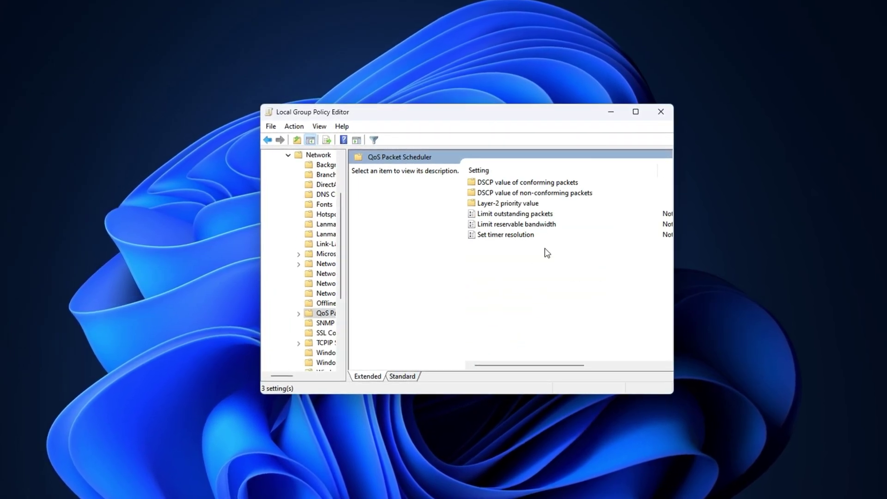
pyautogui.click(507, 224)
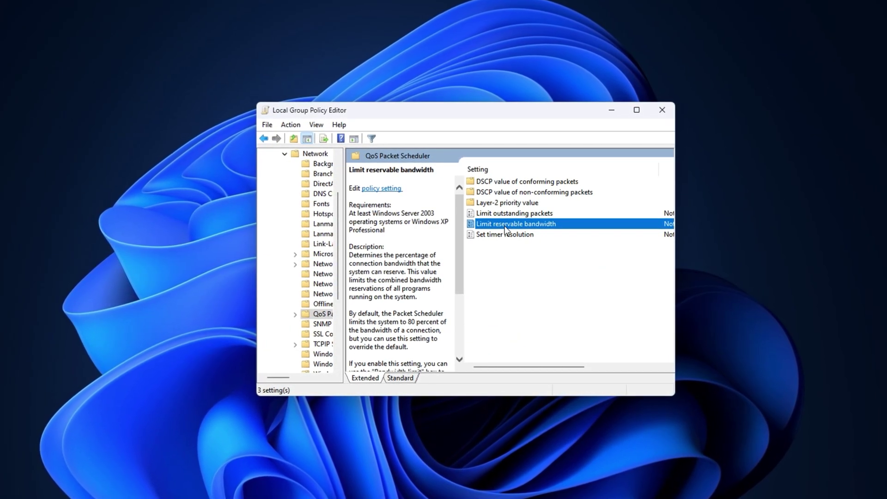
# - Enable the Limit reservable bandwidth policy and change its bandwidth limit from 80 to 90 percent
pyautogui.doubleClick(504, 225)
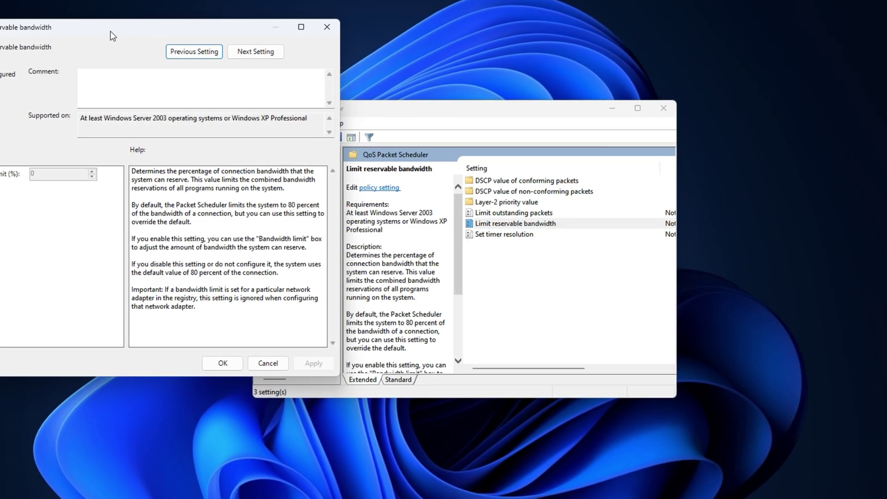
pyautogui.moveTo(112, 36); pyautogui.dragTo(472, 132)
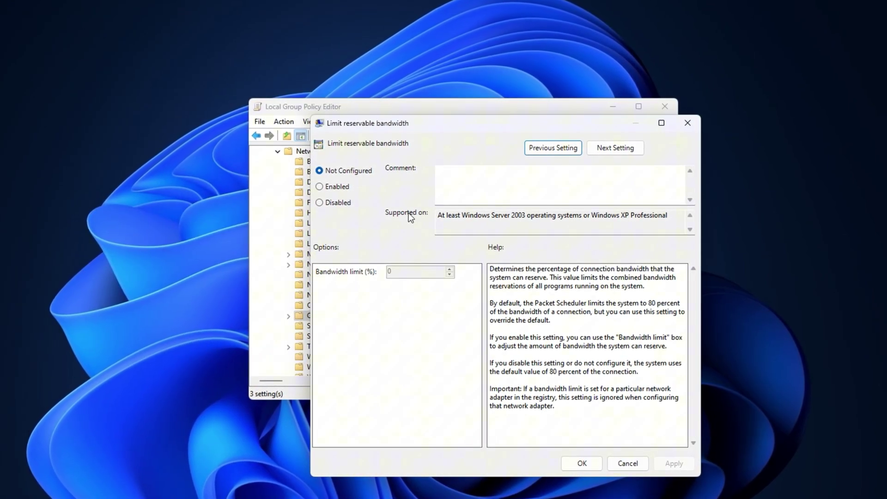
pyautogui.click(323, 187)
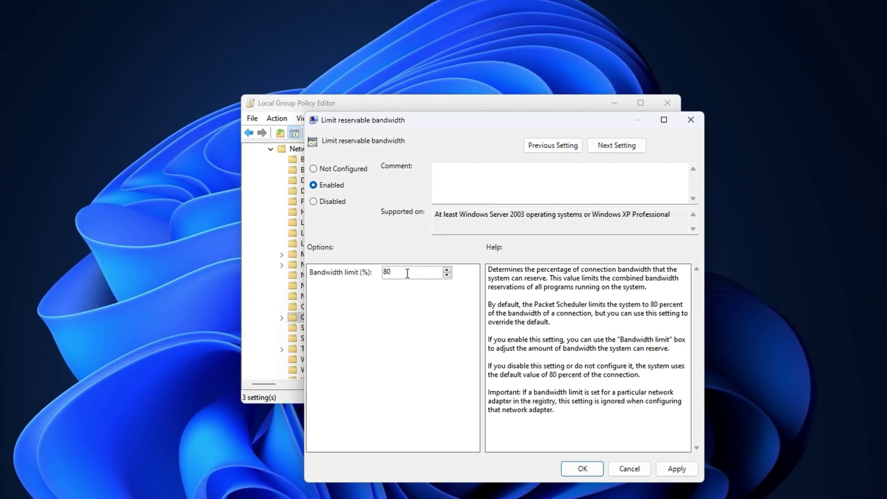
pyautogui.click(392, 276)
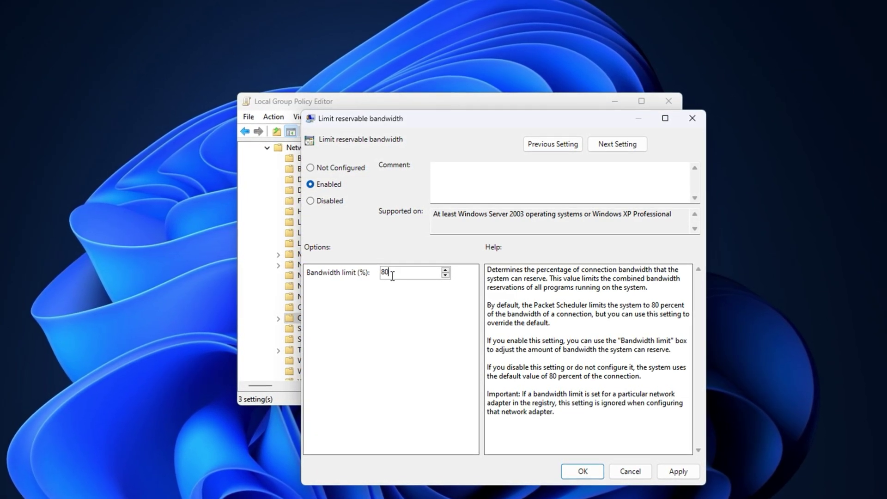
pyautogui.doubleClick(392, 275)
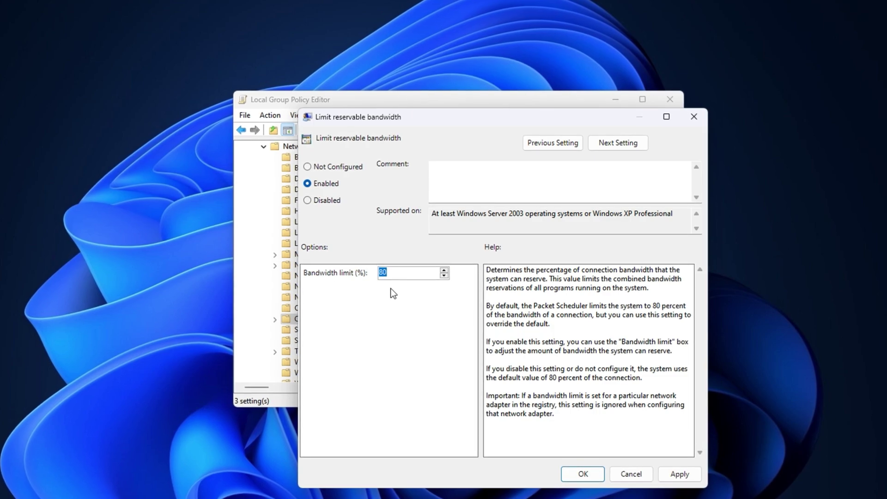
pyautogui.write('90')
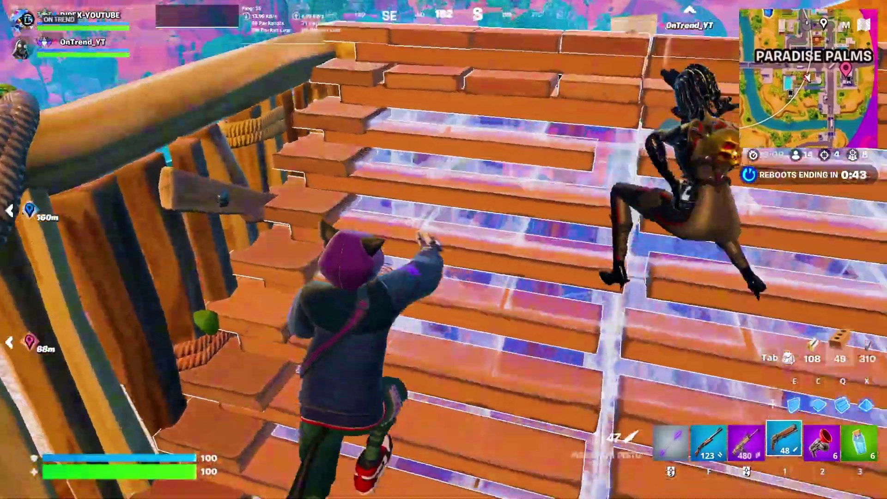
# - Switch to the Grappler and grapple onto the pizza van, then toward the wooden builds
pyautogui.press('2')
pyautogui.press('w')
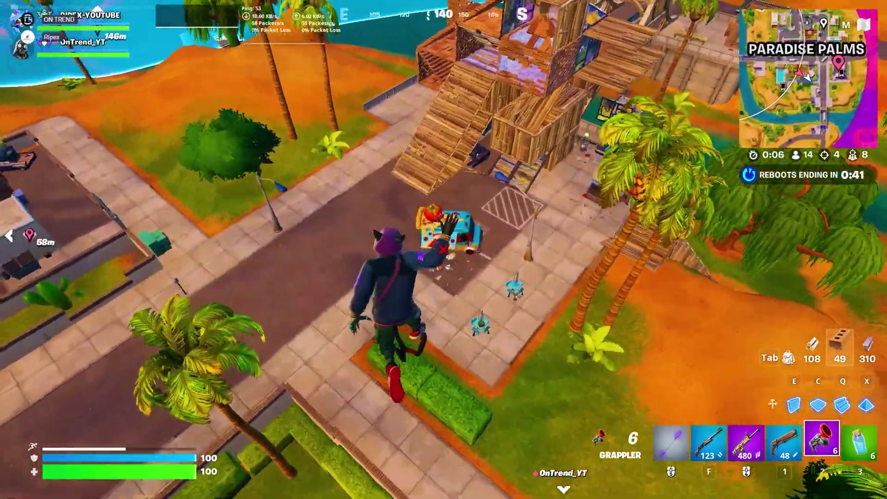
pyautogui.click(442, 250)
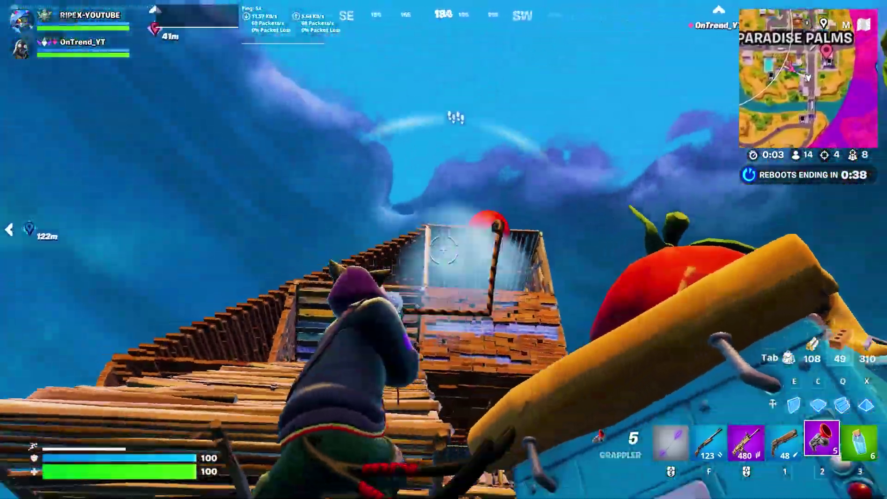
pyautogui.click(442, 250)
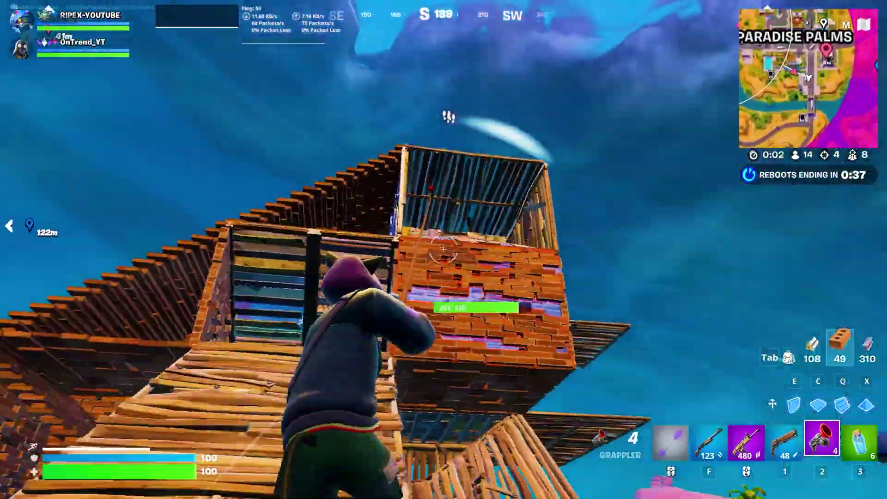
# - Switch to the pump shotgun, build and edit up the stairs, and fire at the opponent
pyautogui.press('f')
pyautogui.press('w')
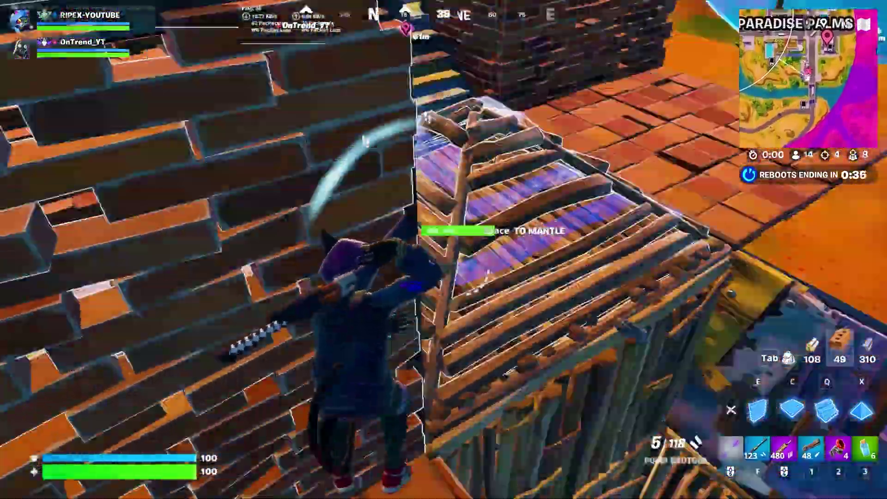
pyautogui.press('w')
pyautogui.click(442, 249)
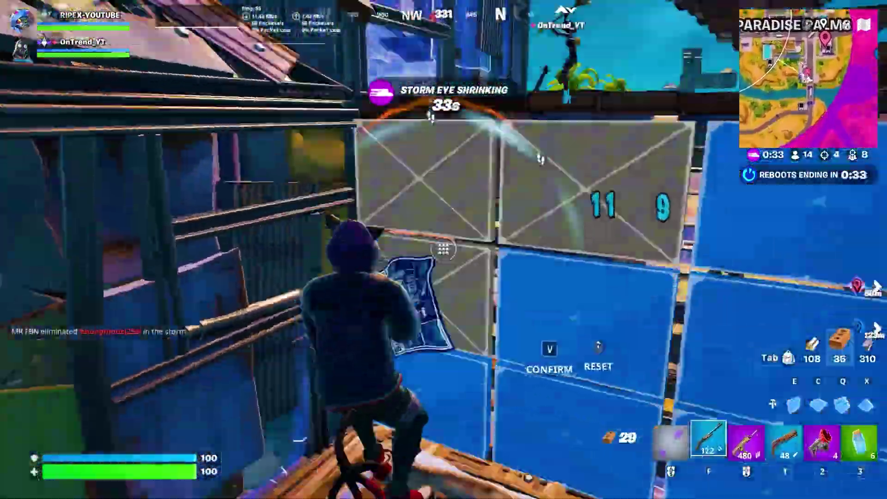
pyautogui.press('f')
pyautogui.click(442, 250)
pyautogui.press('q')
pyautogui.click(443, 249)
pyautogui.press('1')
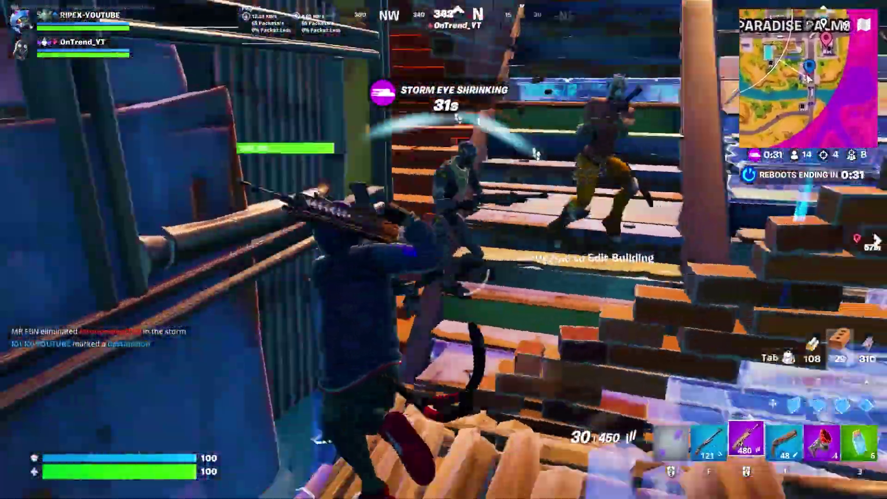